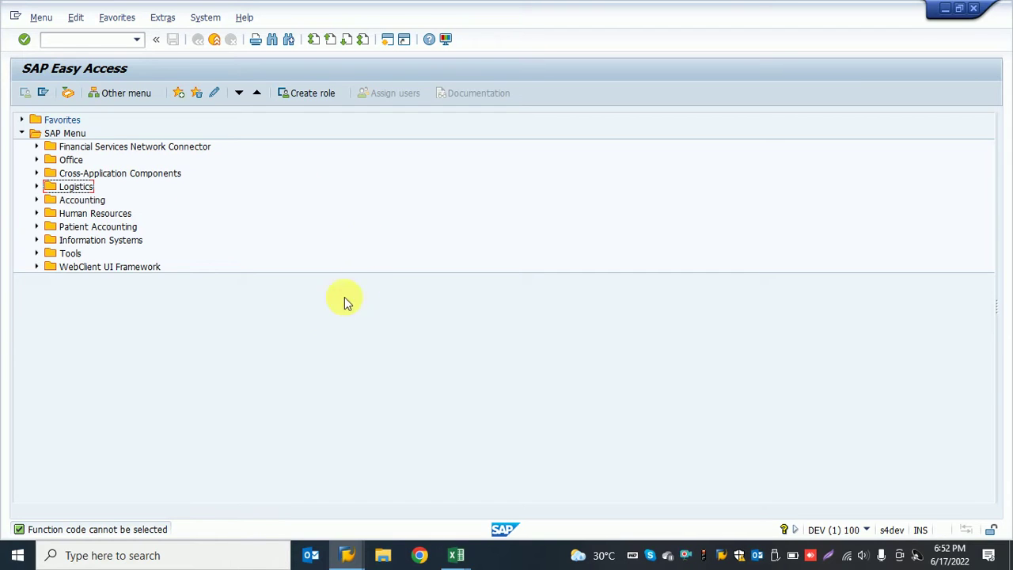
# Run transaction XK99 to open vendor Mass Maintenance for object type LFA1
pyautogui.click(99, 41)
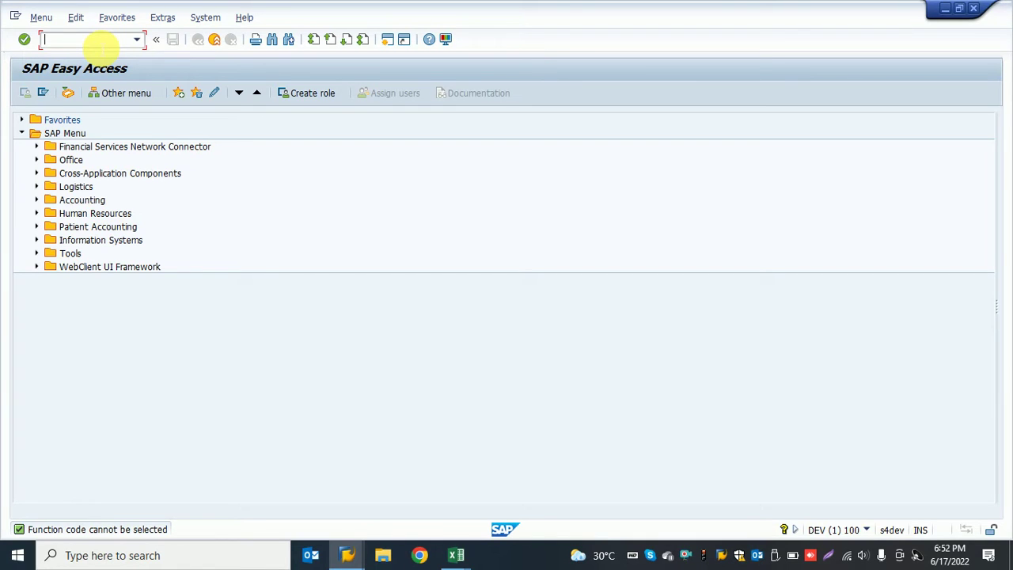
pyautogui.write('xk99')
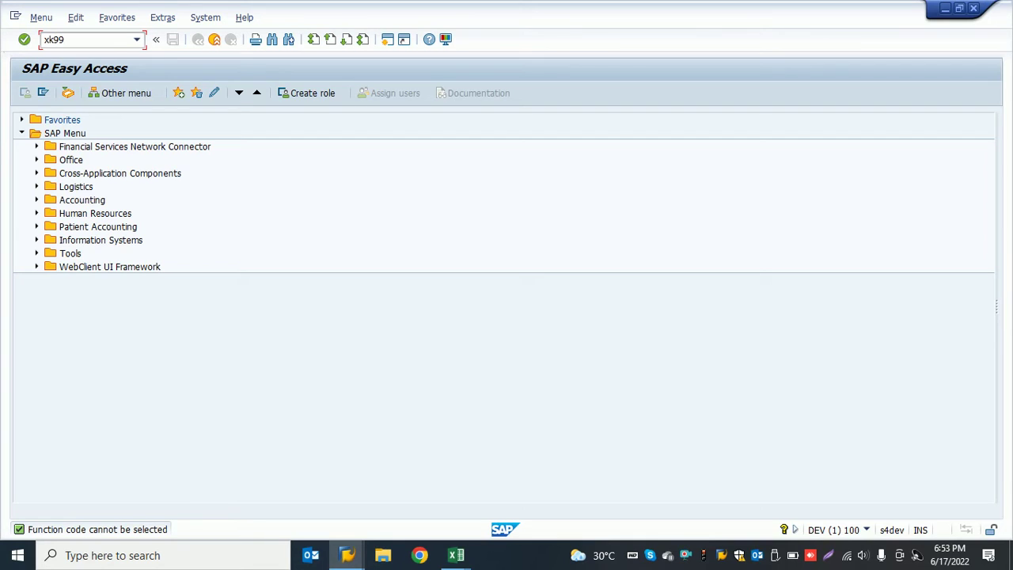
pyautogui.press('Return')
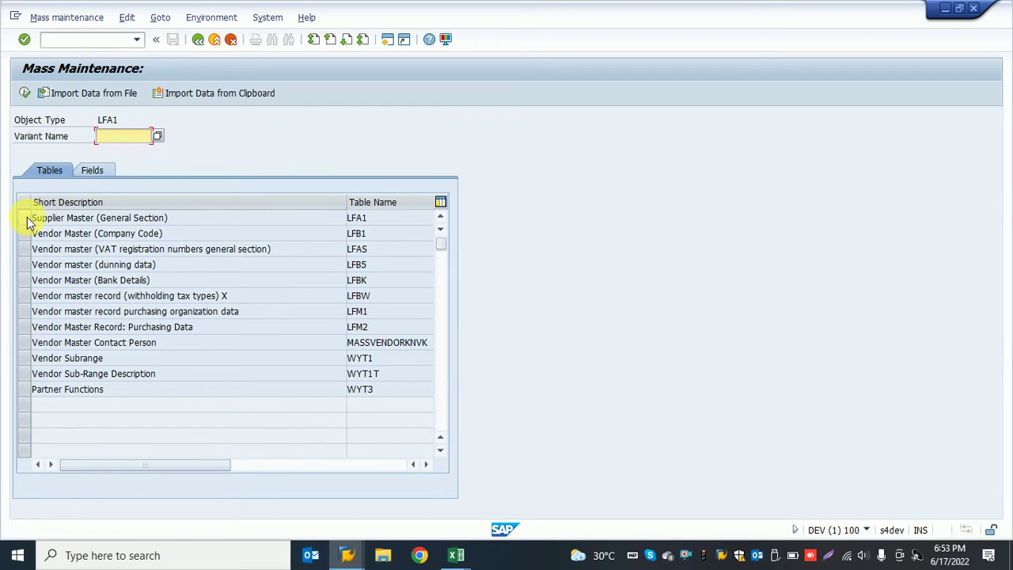
# Choose table LFM1 (vendor purchasing organization data) and continue to record restriction
pyautogui.click(163, 219)
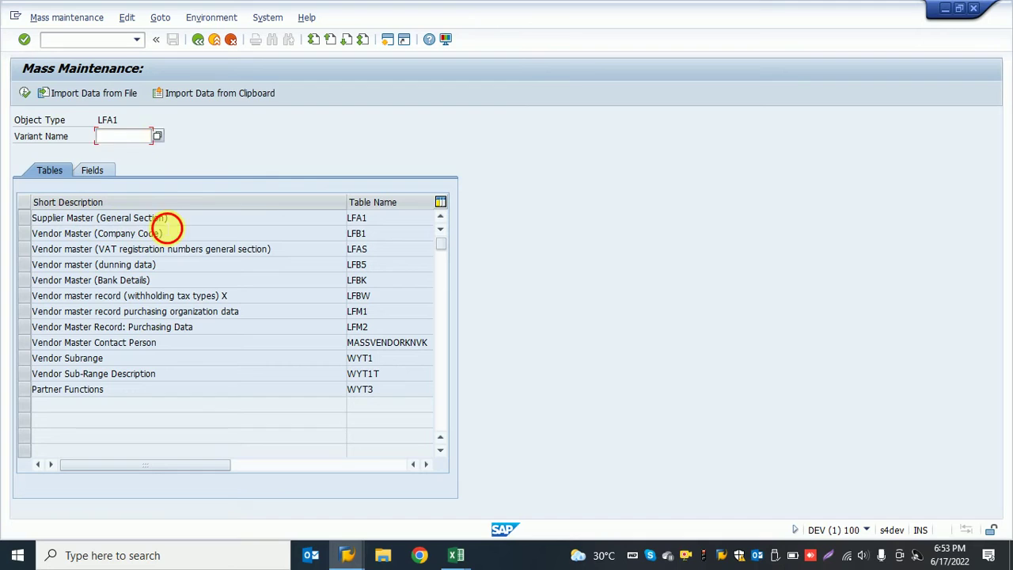
pyautogui.click(24, 218)
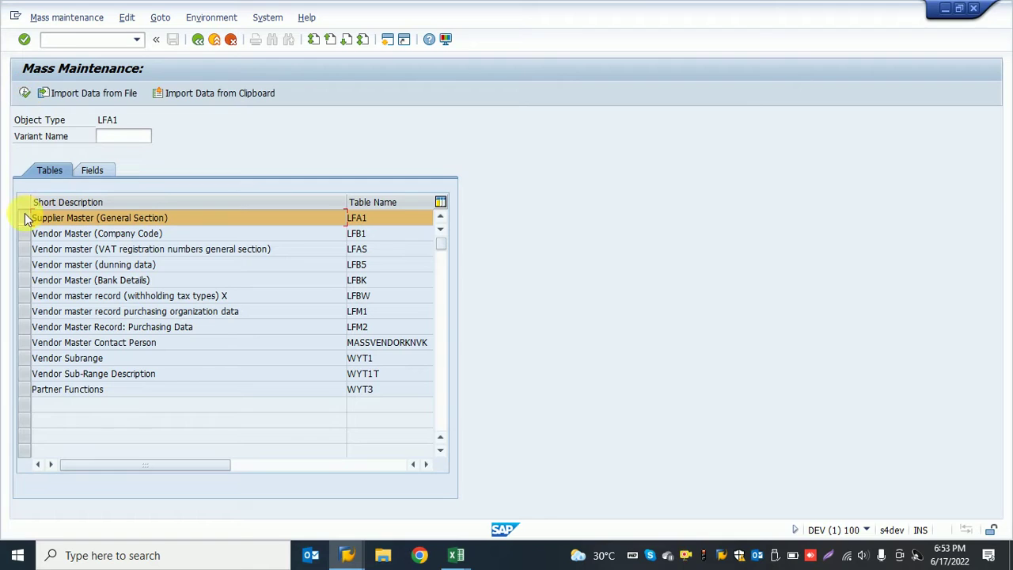
pyautogui.click(24, 218)
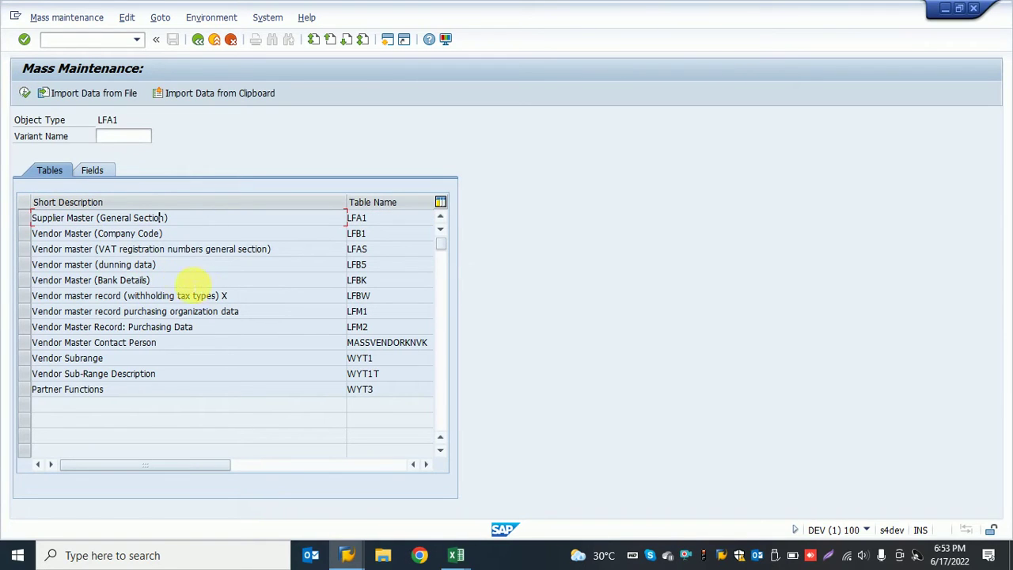
pyautogui.click(24, 311)
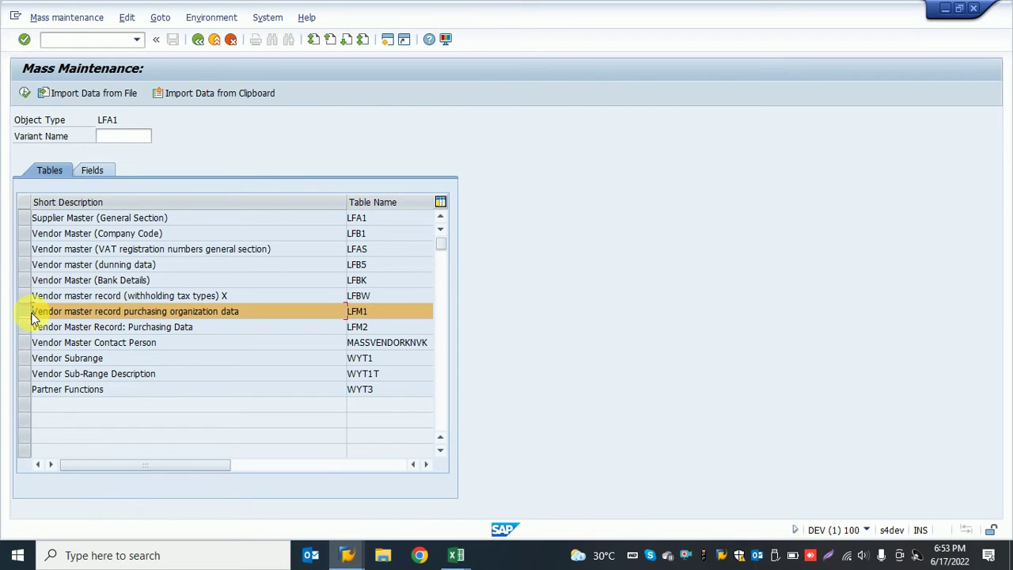
pyautogui.click(24, 93)
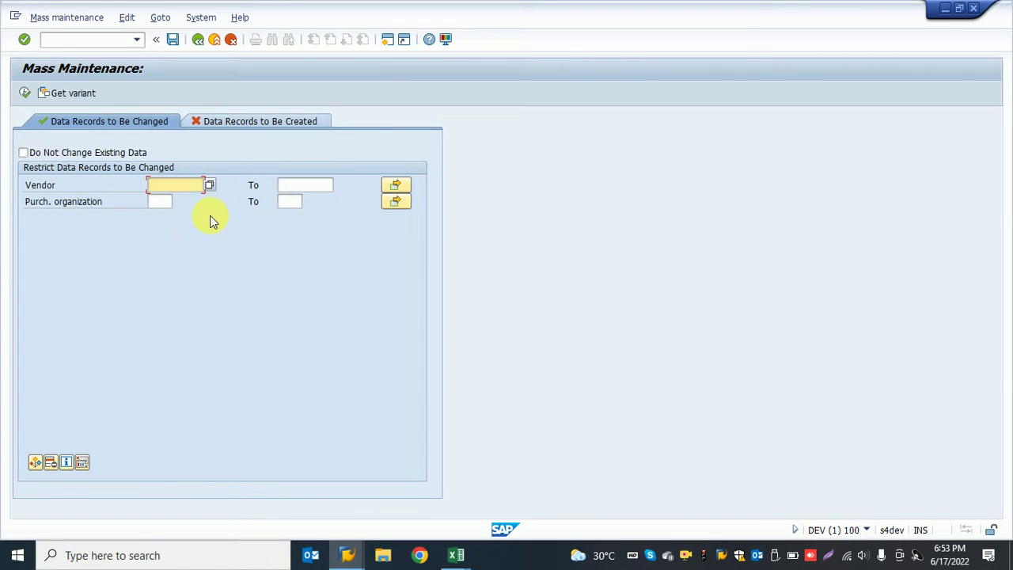
# Restrict to vendors 100021–100040 in purchasing organization 1100 and list the 16 matches
pyautogui.press('Down')
pyautogui.press('Down')
pyautogui.press('Down')
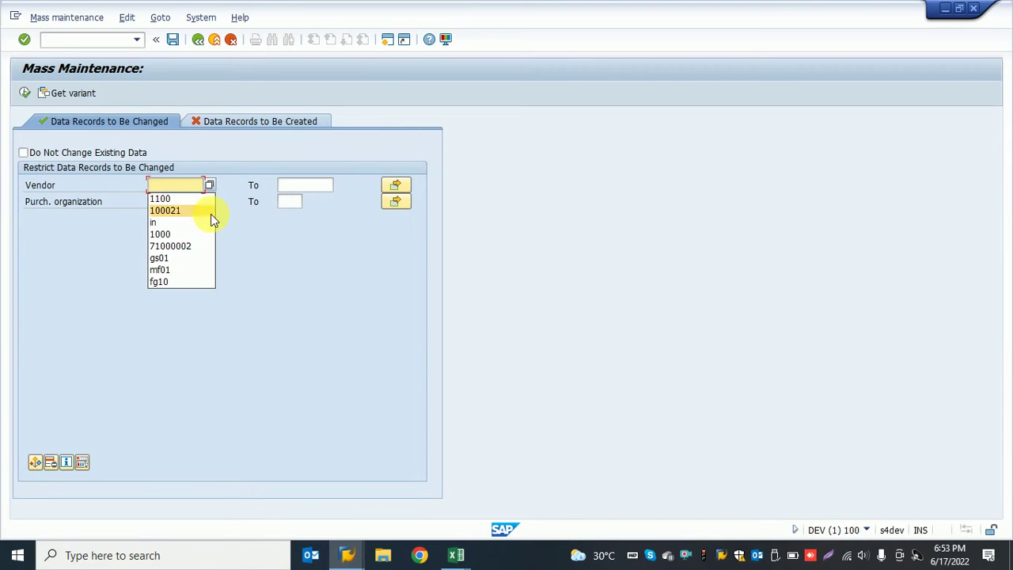
pyautogui.press('Return')
pyautogui.press('Tab')
pyautogui.press('Down')
pyautogui.press('Down')
pyautogui.press('Return')
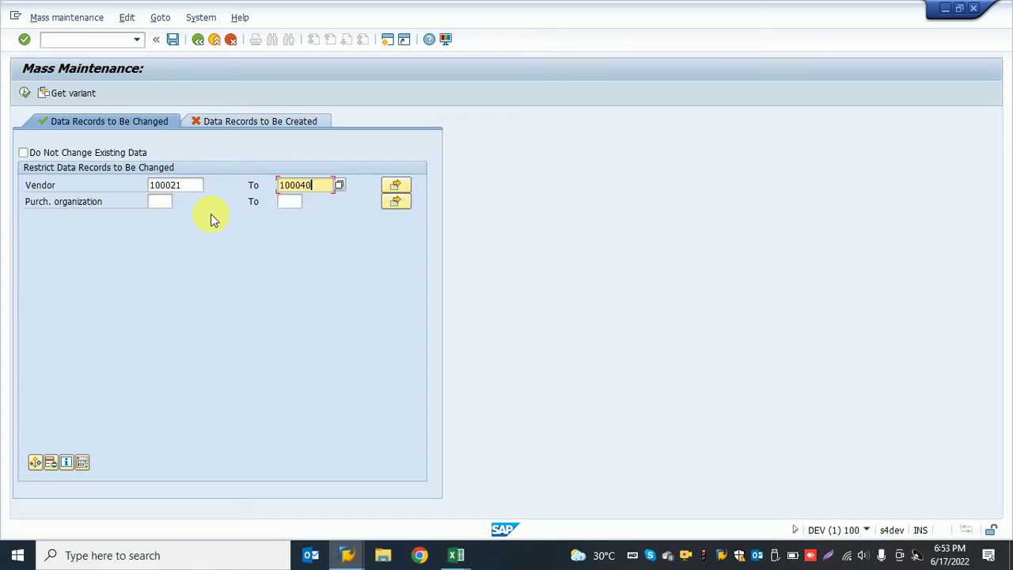
pyautogui.click(161, 202)
pyautogui.press('Down')
pyautogui.press('Down')
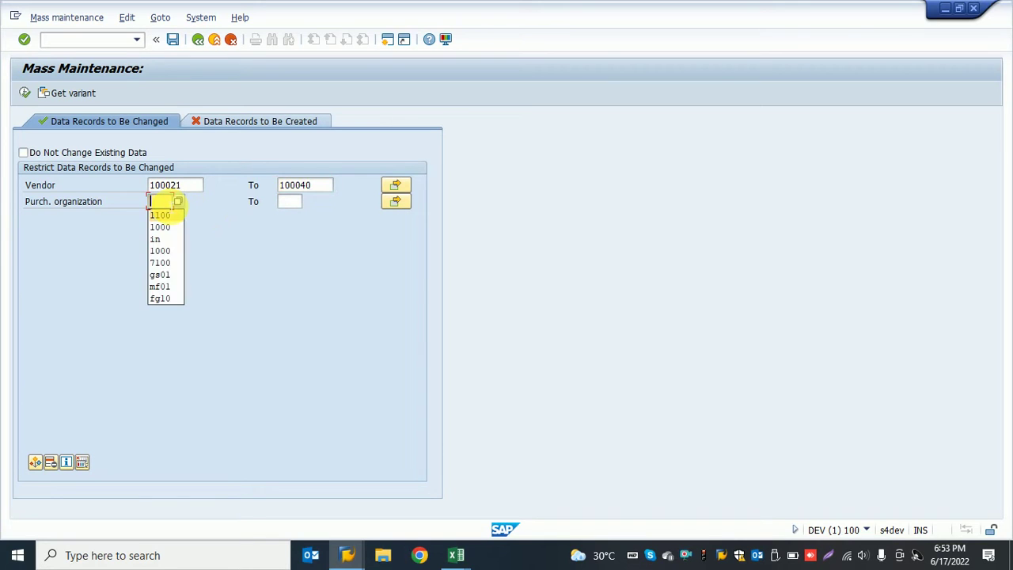
pyautogui.press('Return')
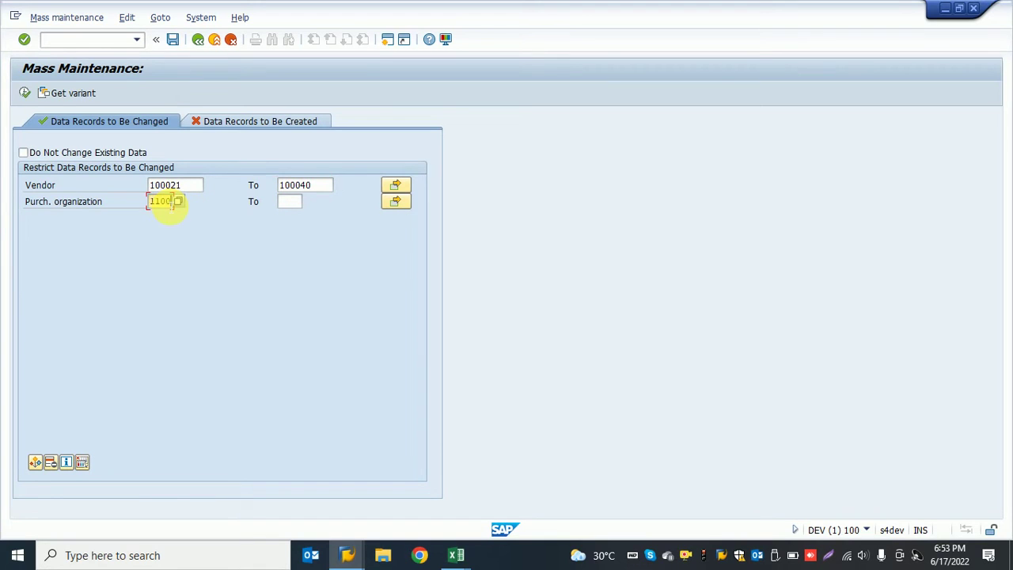
pyautogui.click(25, 93)
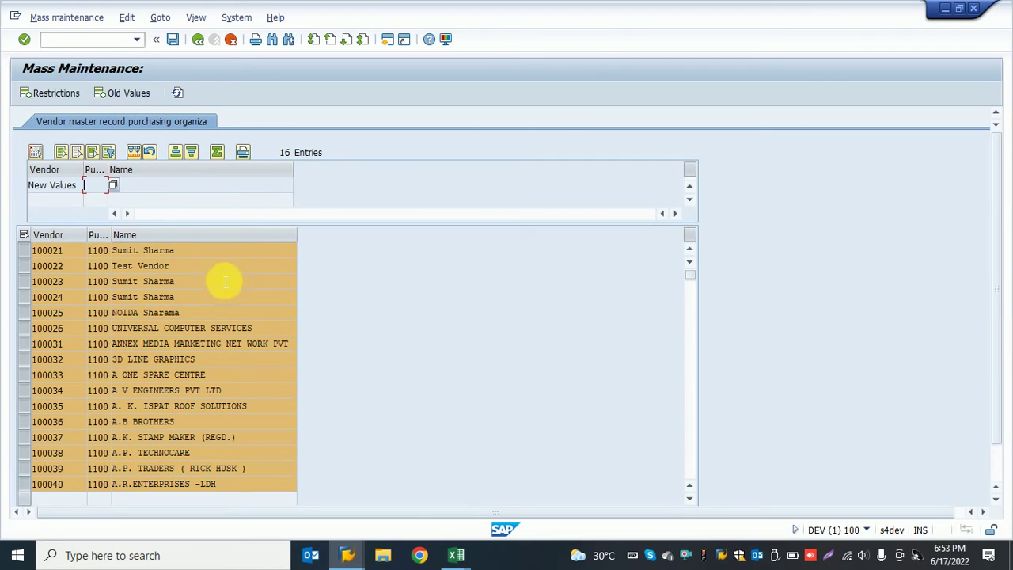
# In field selection, mark Order currency, Payment terms and Purchasing Group
pyautogui.click(35, 153)
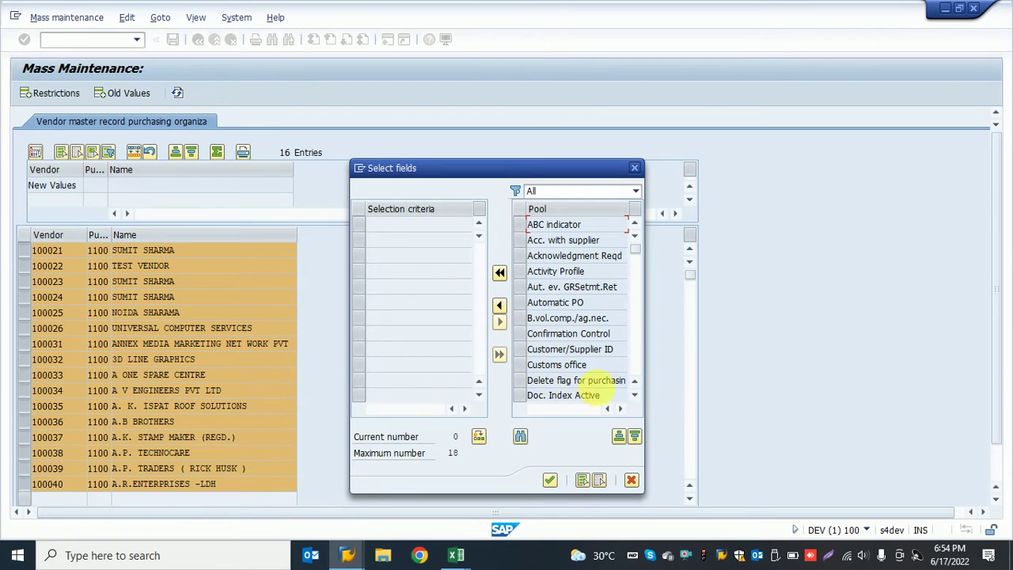
pyautogui.click(633, 396)
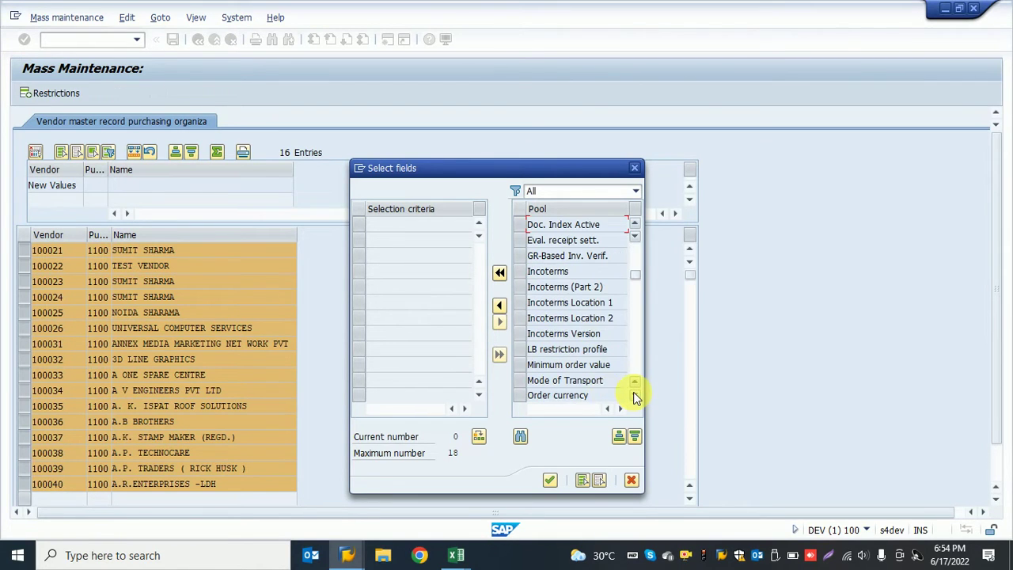
pyautogui.click(524, 275)
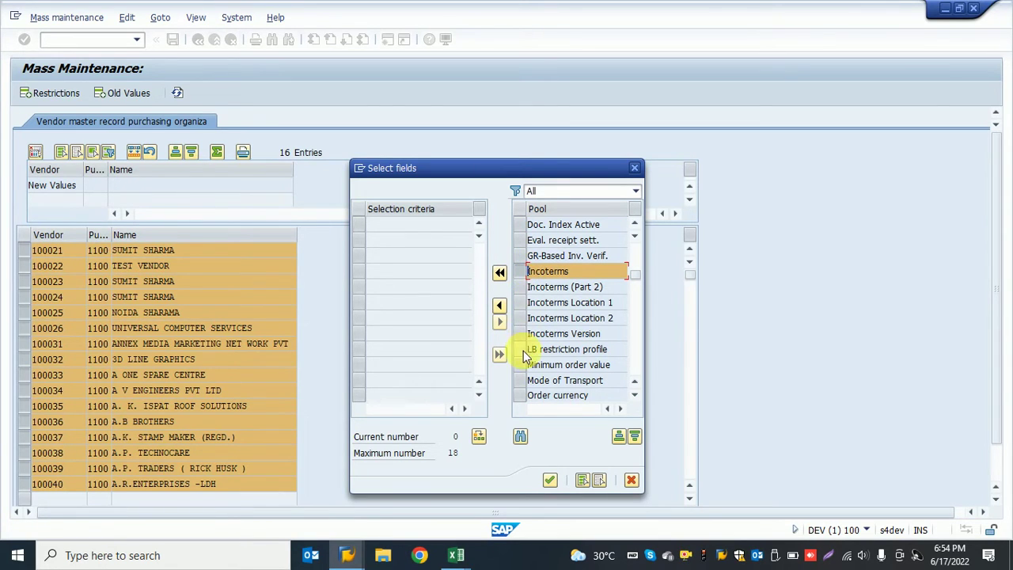
pyautogui.click(523, 277)
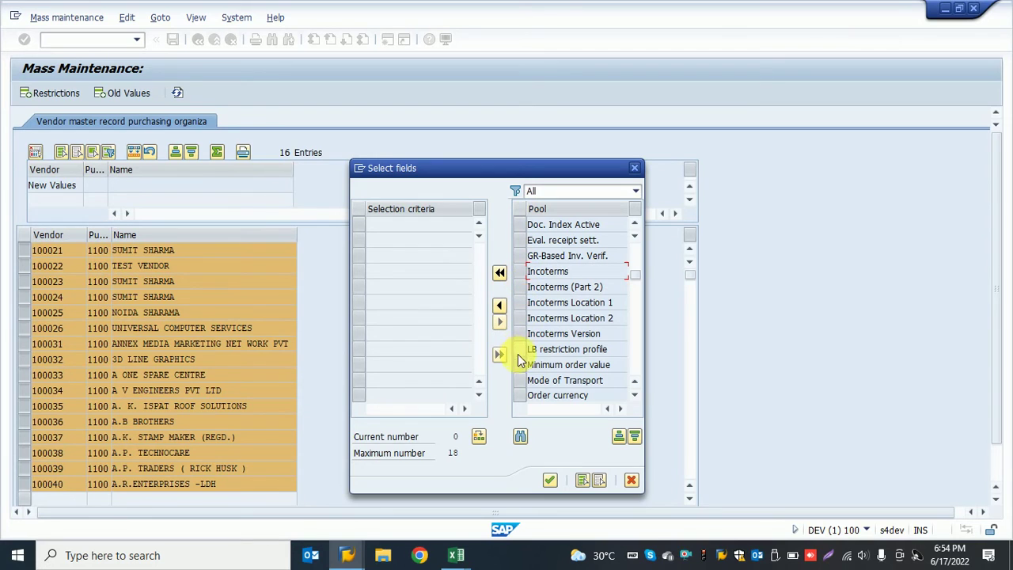
pyautogui.click(522, 395)
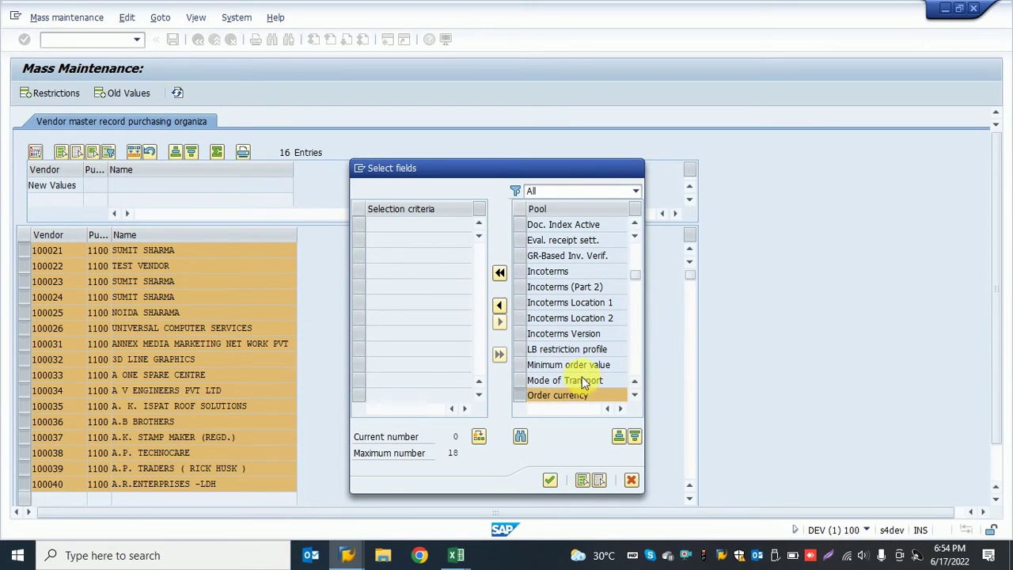
pyautogui.scroll(-4, 584, 383)
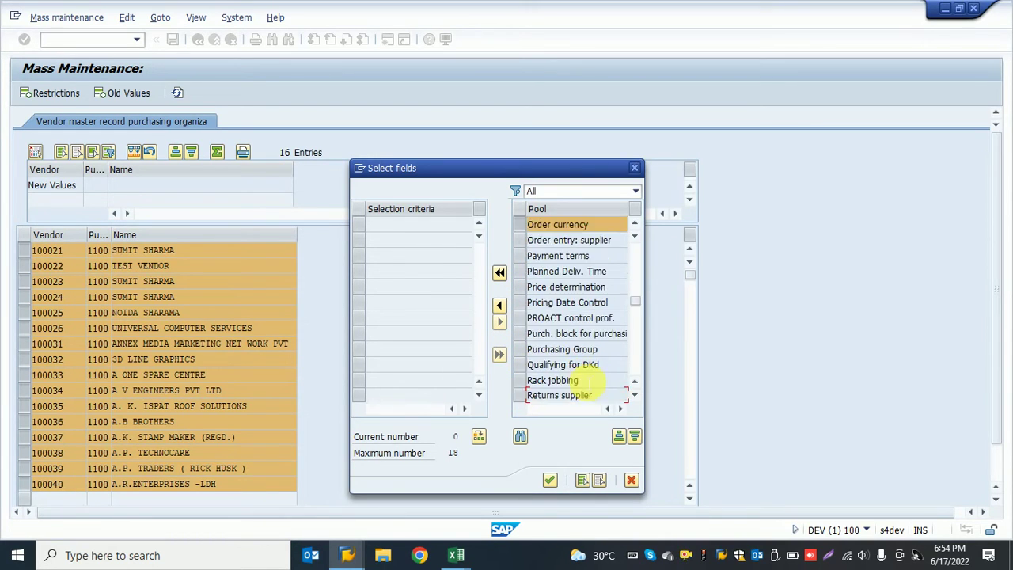
pyautogui.click(520, 255)
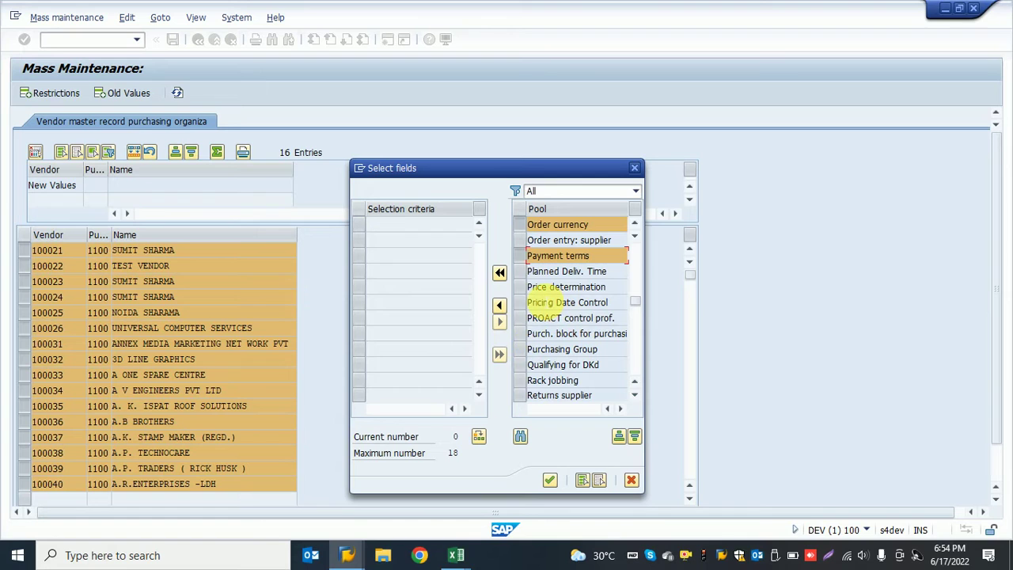
pyautogui.click(523, 351)
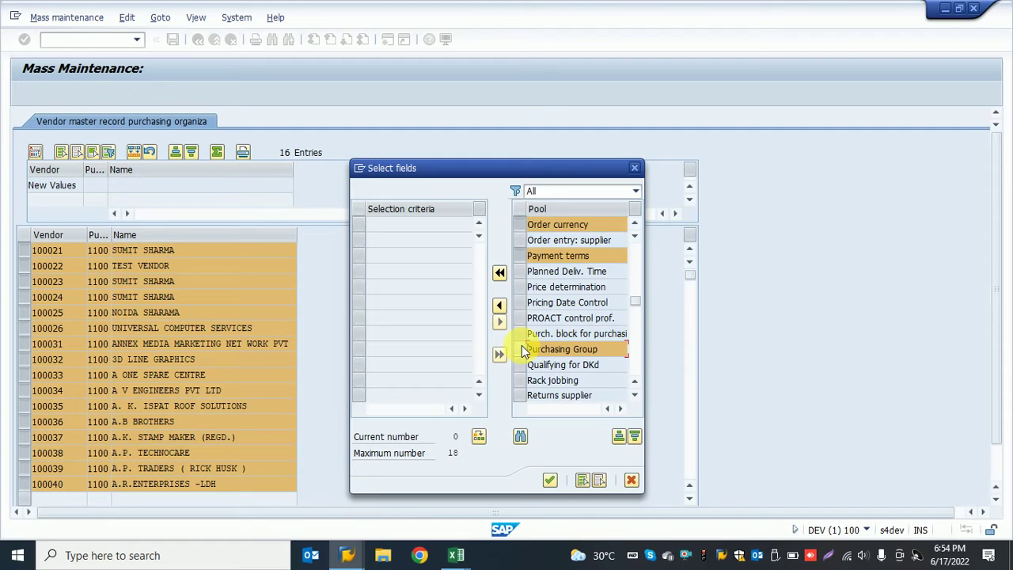
pyautogui.scroll(-4, 519, 346)
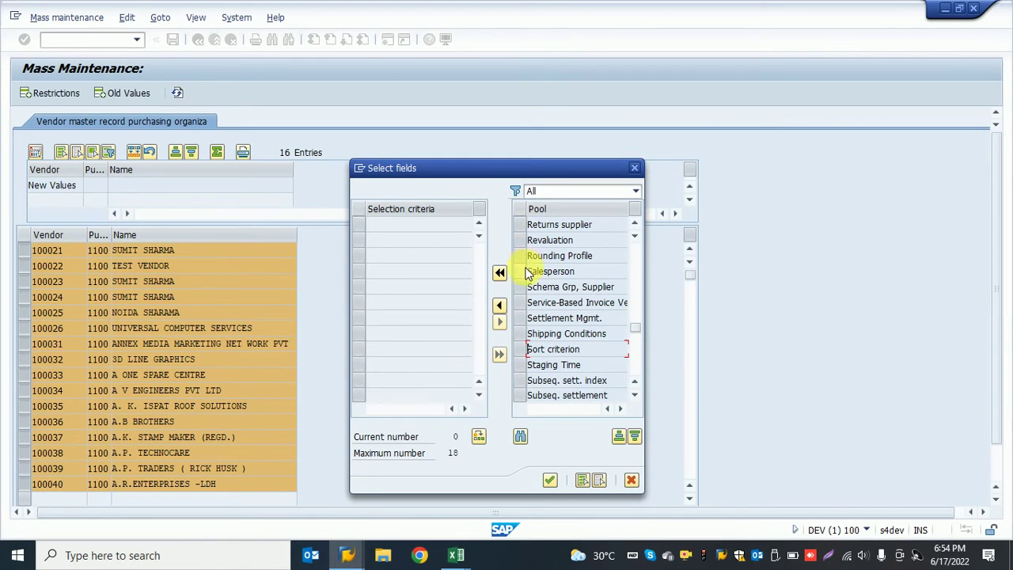
# Add Schema Grp, Supplier and GR-Based Inv. Verif., move all five fields into the selection, and confirm
pyautogui.click(528, 290)
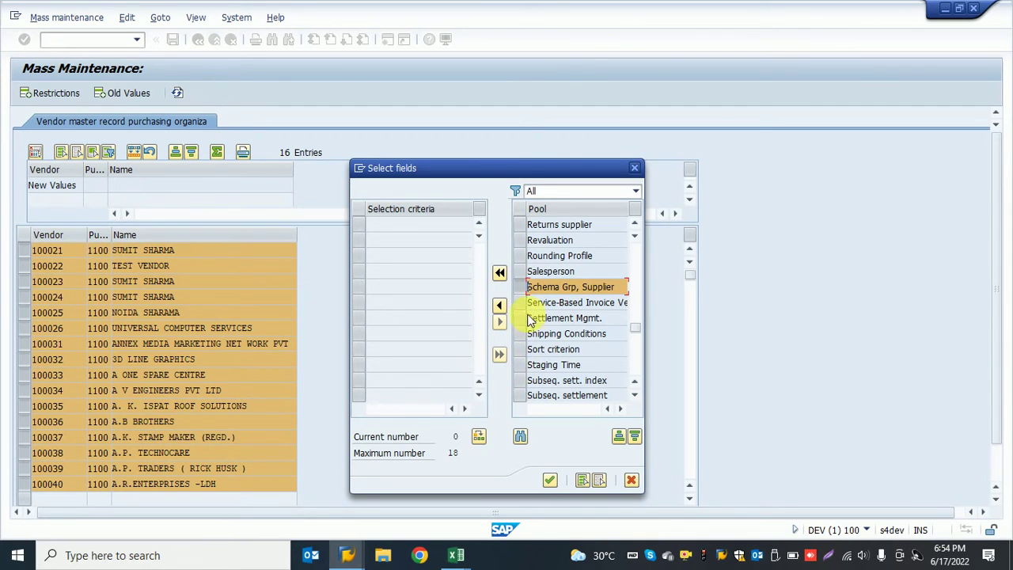
pyautogui.click(523, 289)
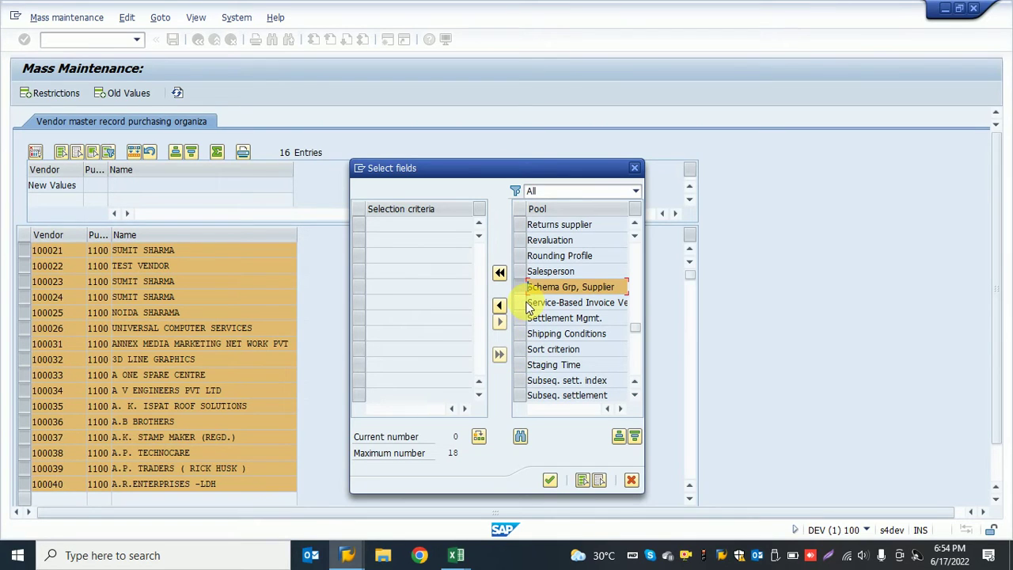
pyautogui.scroll(-2, 529, 307)
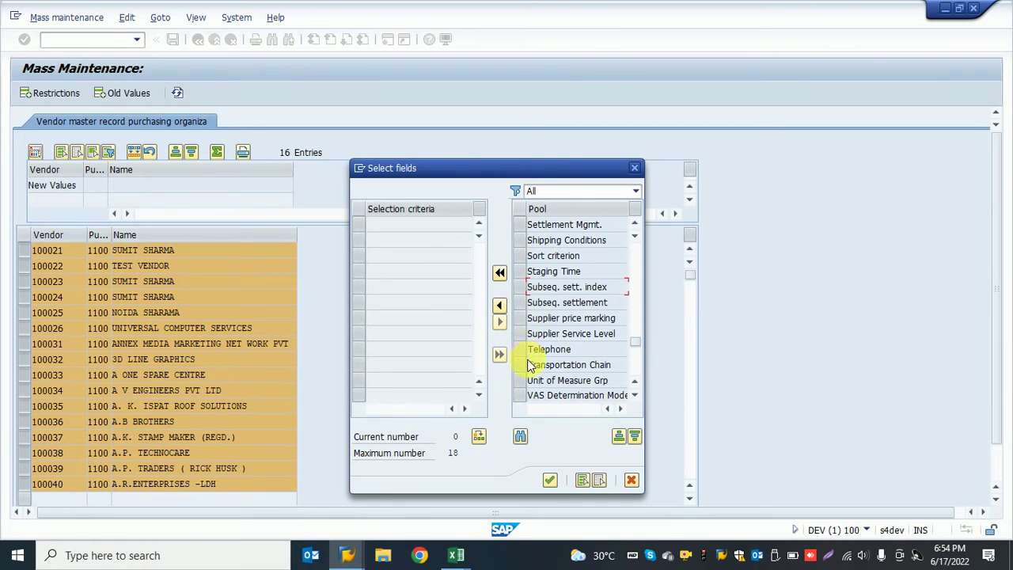
pyautogui.scroll(7, 539, 277)
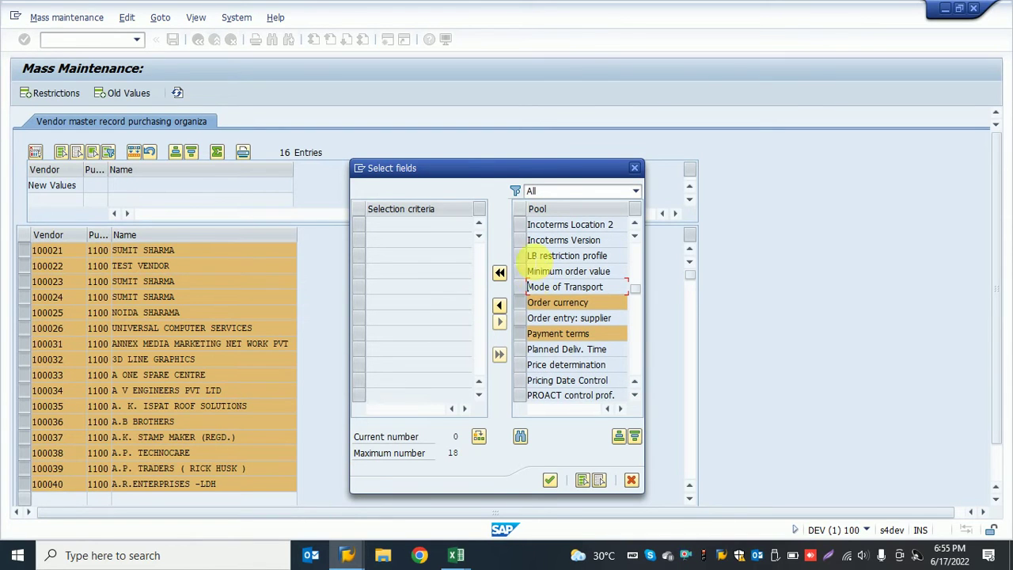
pyautogui.scroll(4, 530, 261)
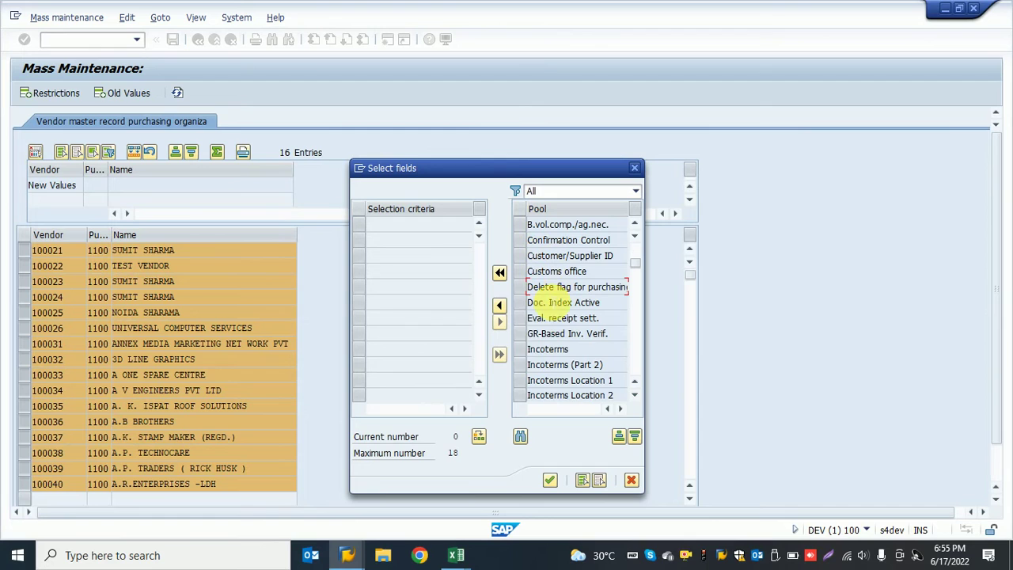
pyautogui.click(522, 336)
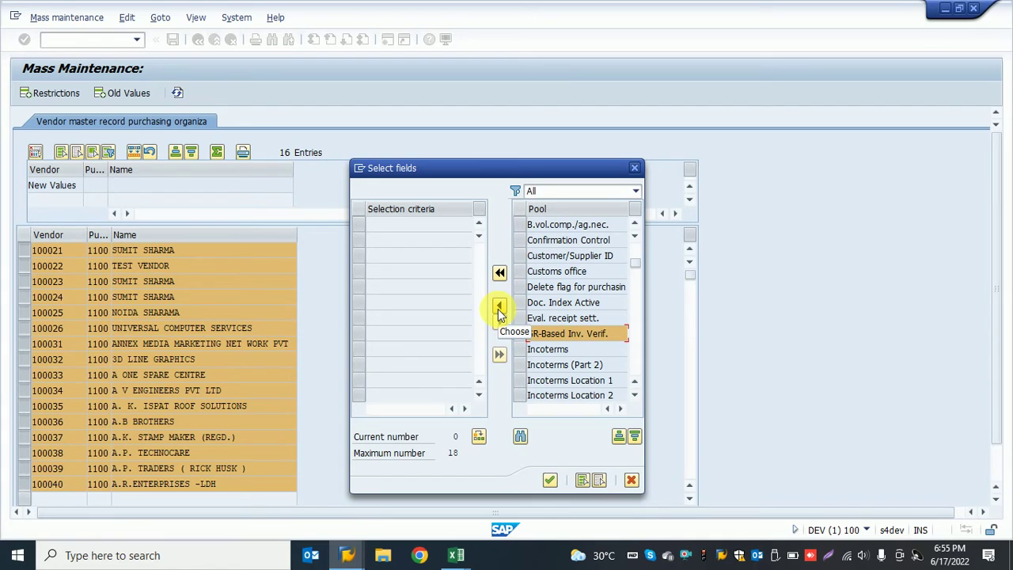
pyautogui.click(499, 308)
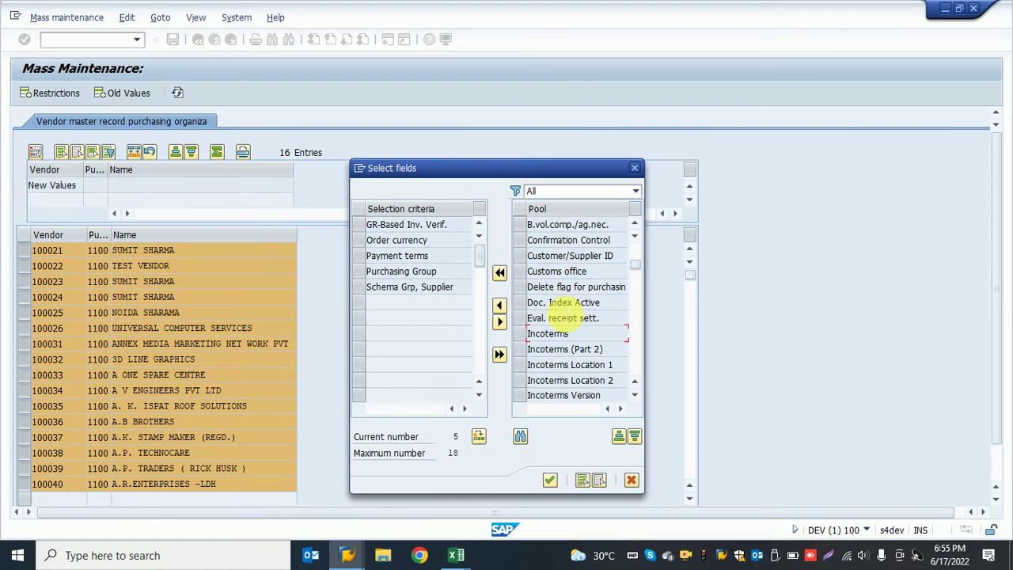
pyautogui.click(550, 482)
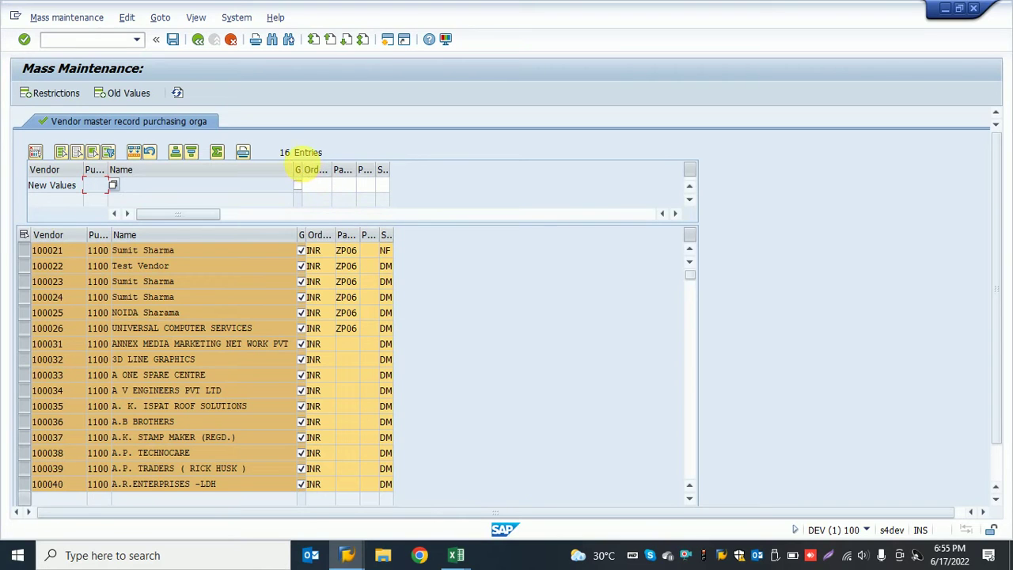
# Widen the GR-based, payment terms and schema group columns in the new values row and table
pyautogui.moveTo(307, 169); pyautogui.dragTo(420, 173)
pyautogui.click(422, 184)
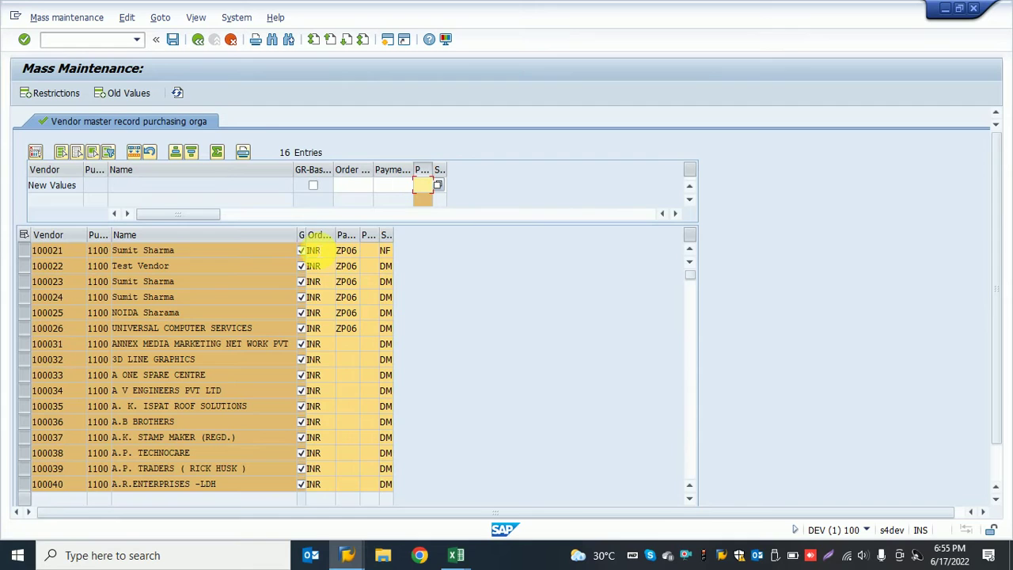
pyautogui.moveTo(311, 235); pyautogui.dragTo(448, 234)
pyautogui.moveTo(450, 182); pyautogui.dragTo(462, 177)
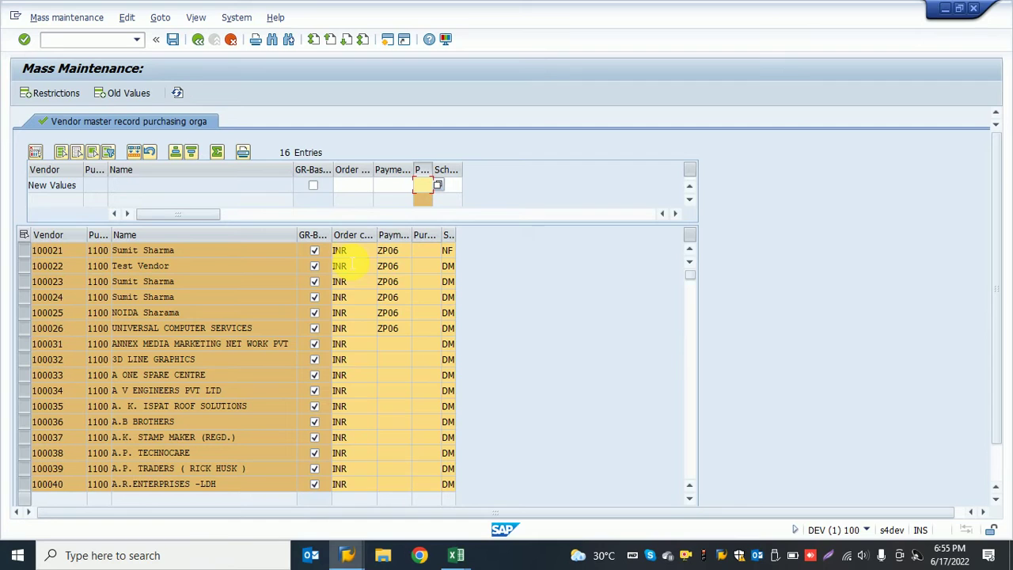
# Enter new values: order currency USD, GR-based unticked, payment terms 0001, purchasing group 011
pyautogui.click(353, 185)
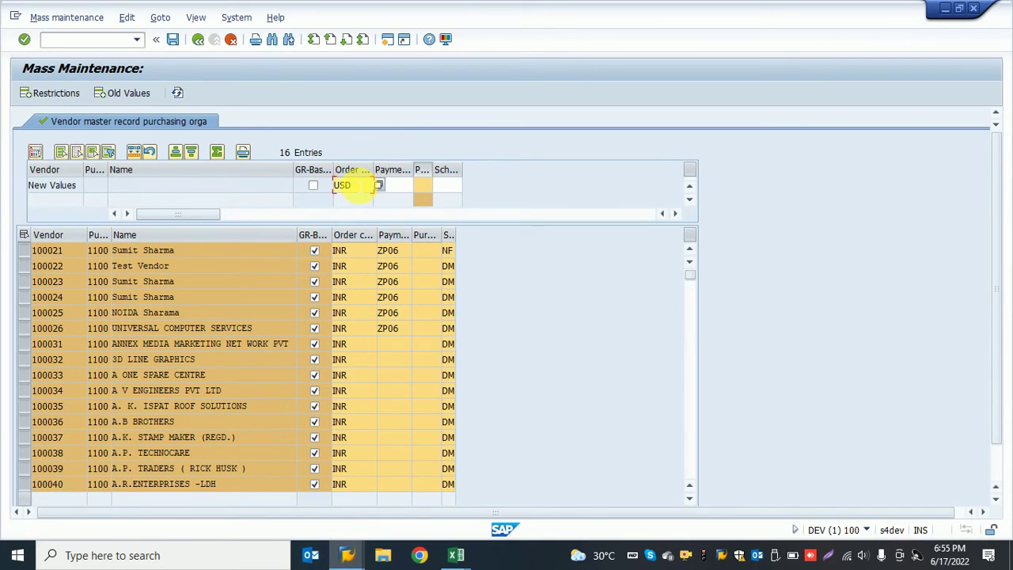
pyautogui.click(314, 187)
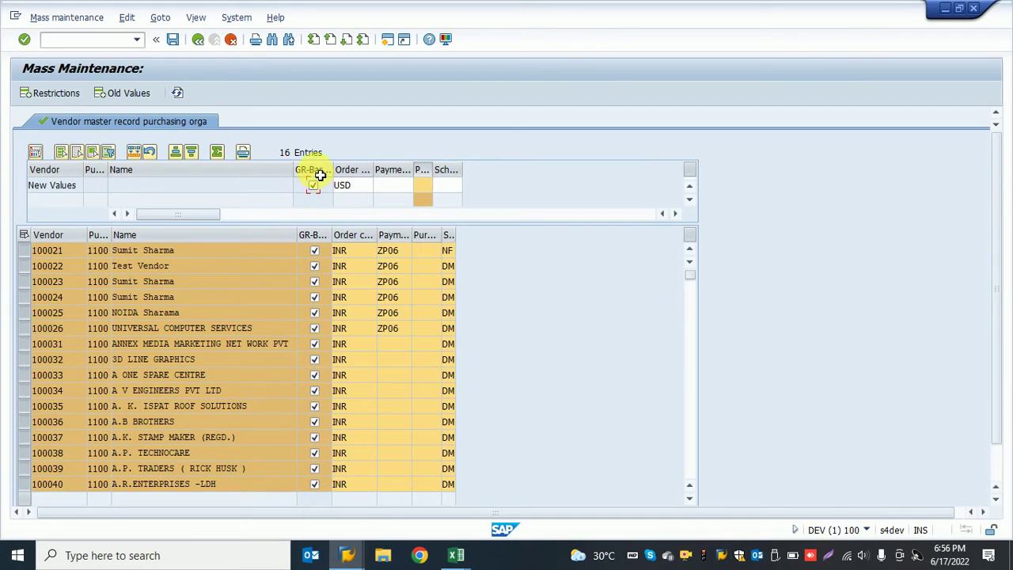
pyautogui.click(314, 187)
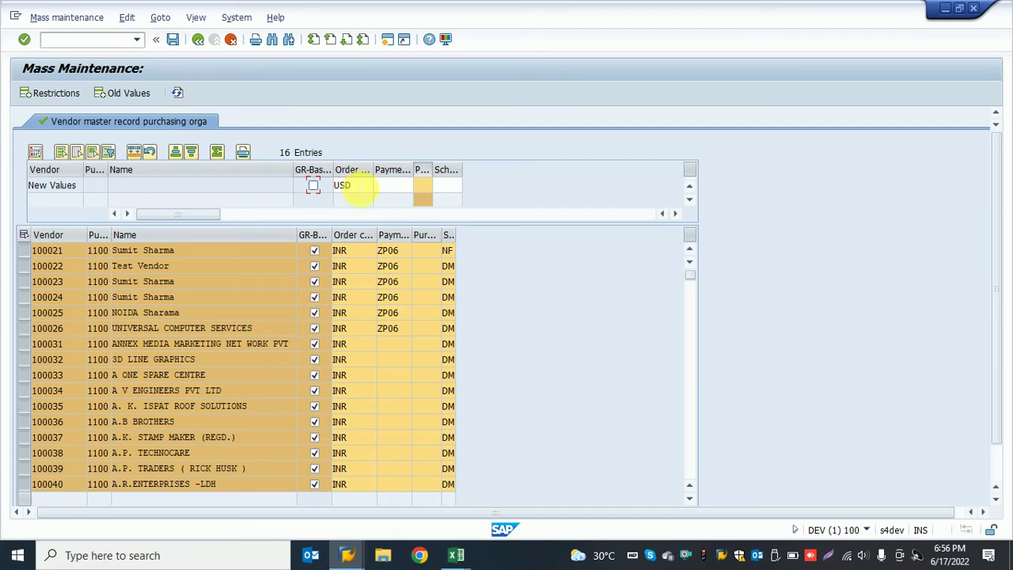
pyautogui.click(394, 187)
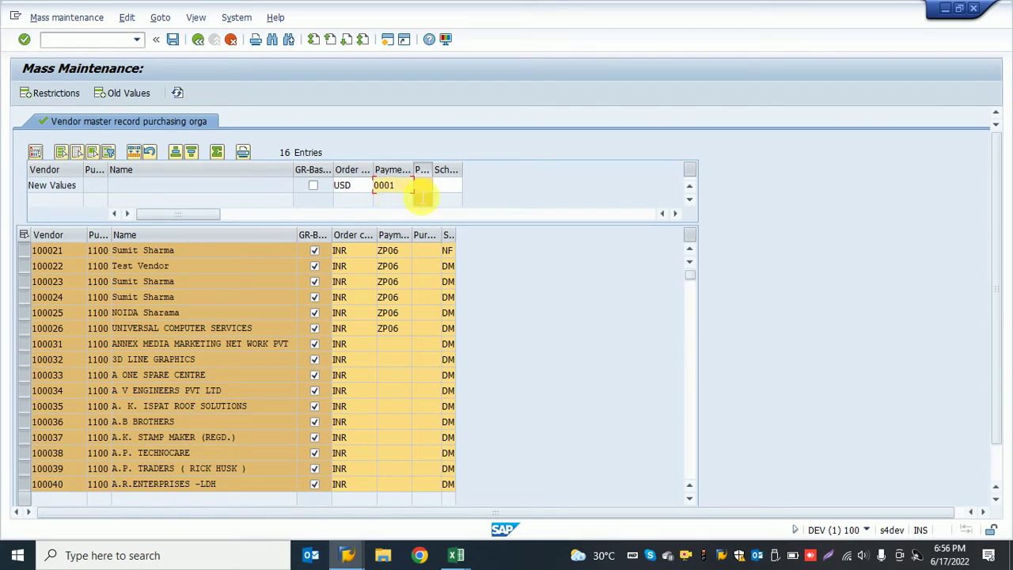
pyautogui.click(423, 190)
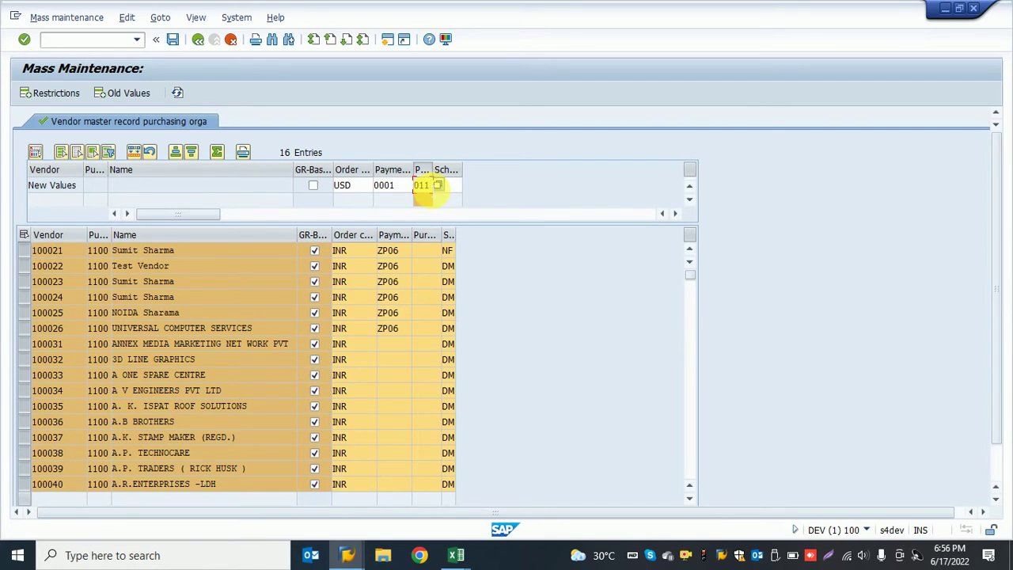
# Set the new schema group to 01 (Schema vendor 01) from the F4 list
pyautogui.click(451, 188)
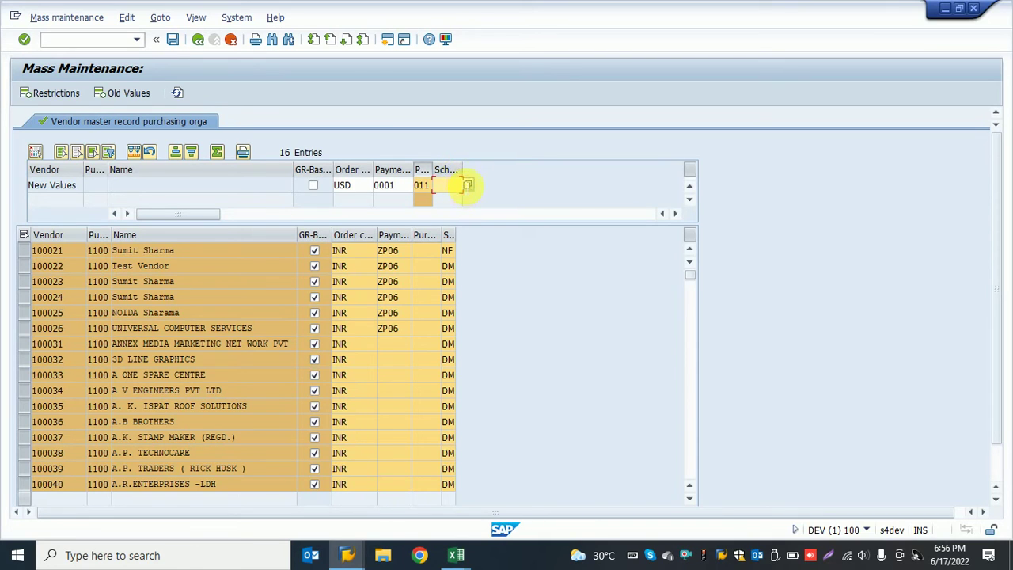
pyautogui.click(467, 186)
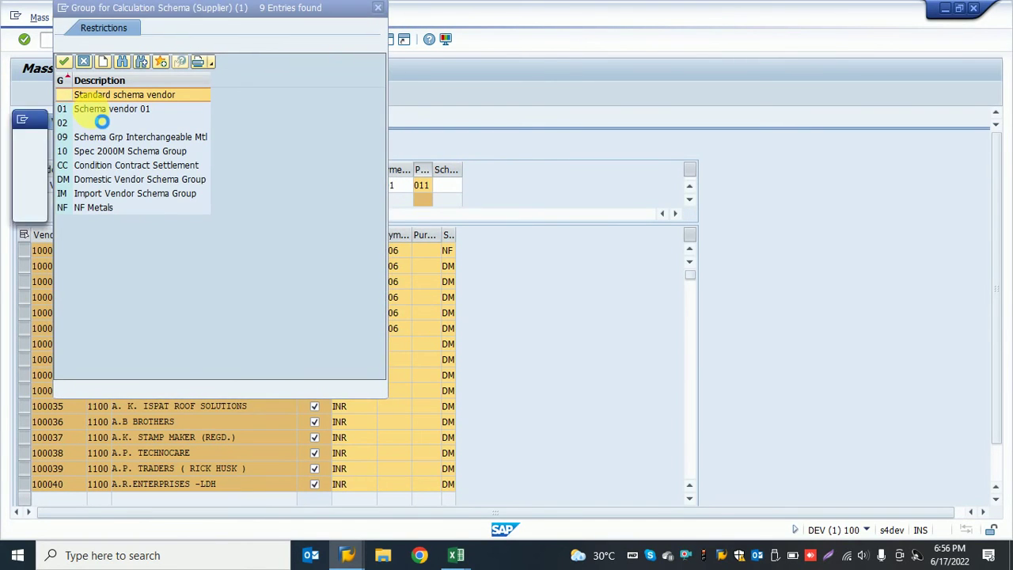
pyautogui.doubleClick(91, 113)
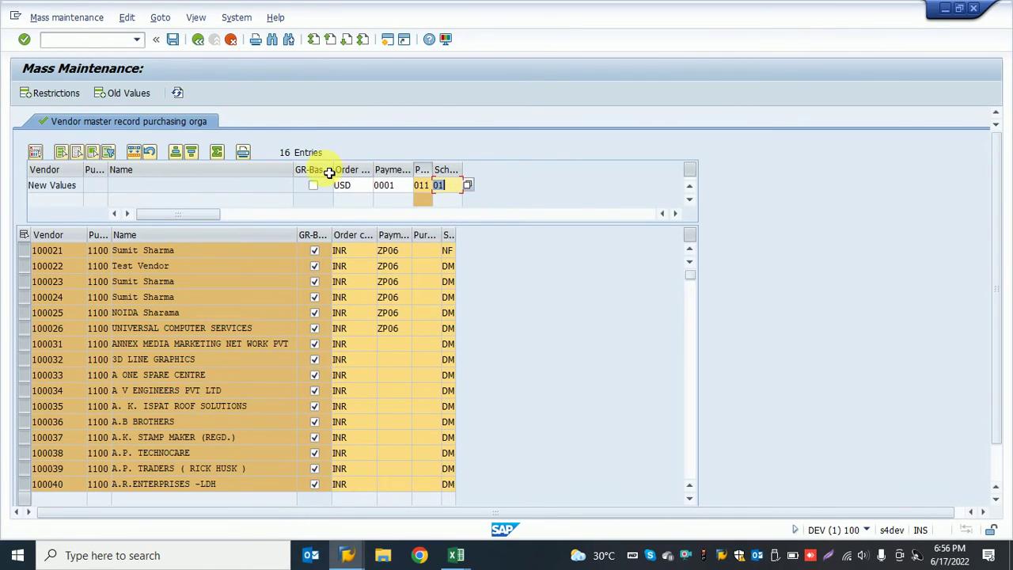
pyautogui.press('Return')
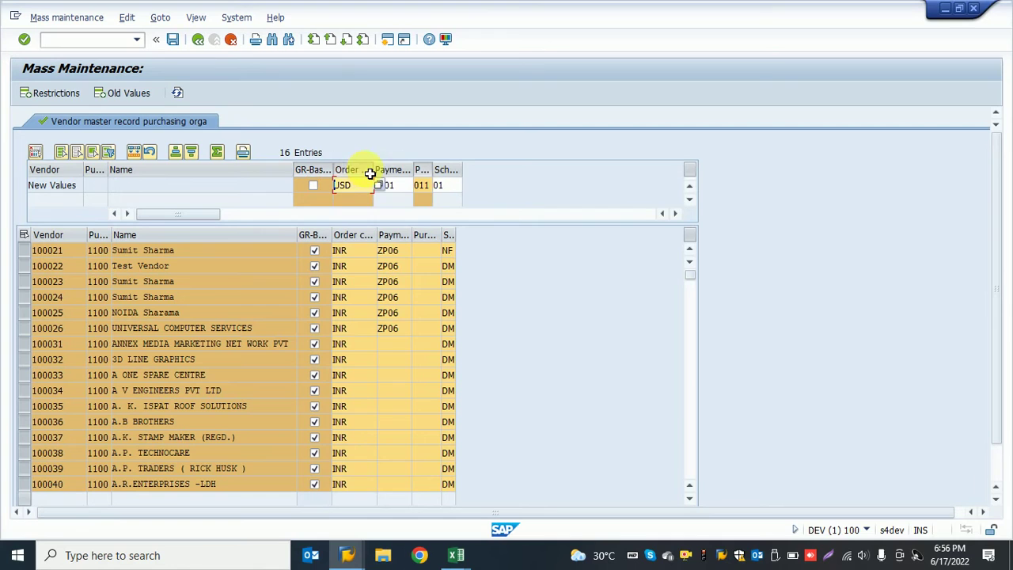
pyautogui.press('Tab')
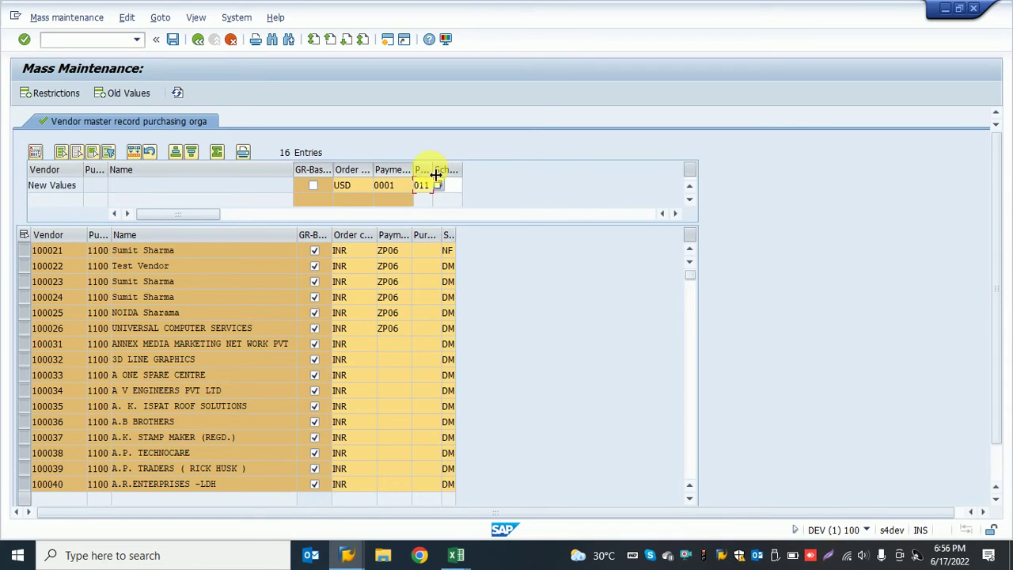
pyautogui.press('Tab')
pyautogui.write('01')
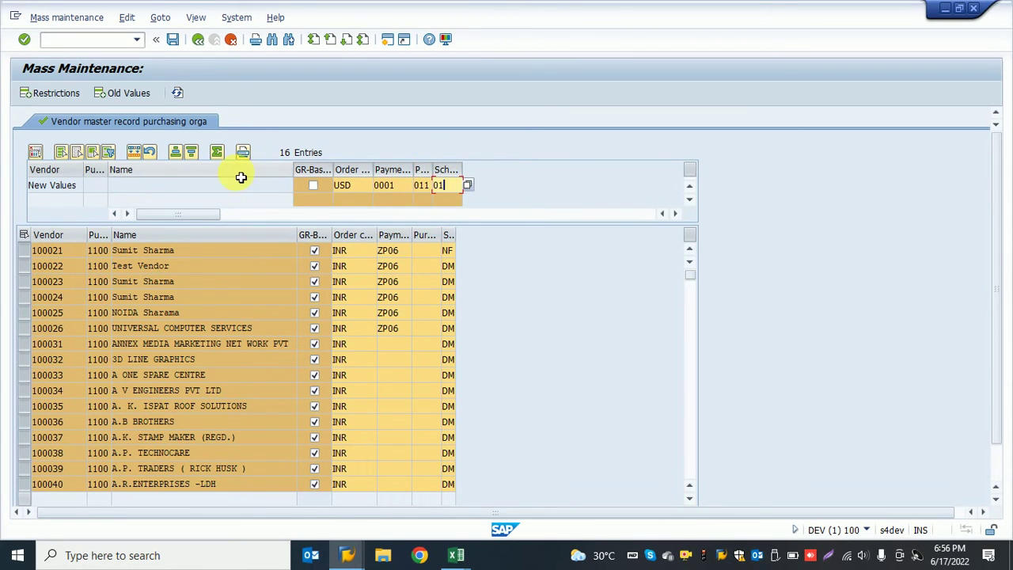
# Select the GR-based, payment terms, Pur and schema group columns and carry out the mass change for all 16 vendors
pyautogui.click(134, 152)
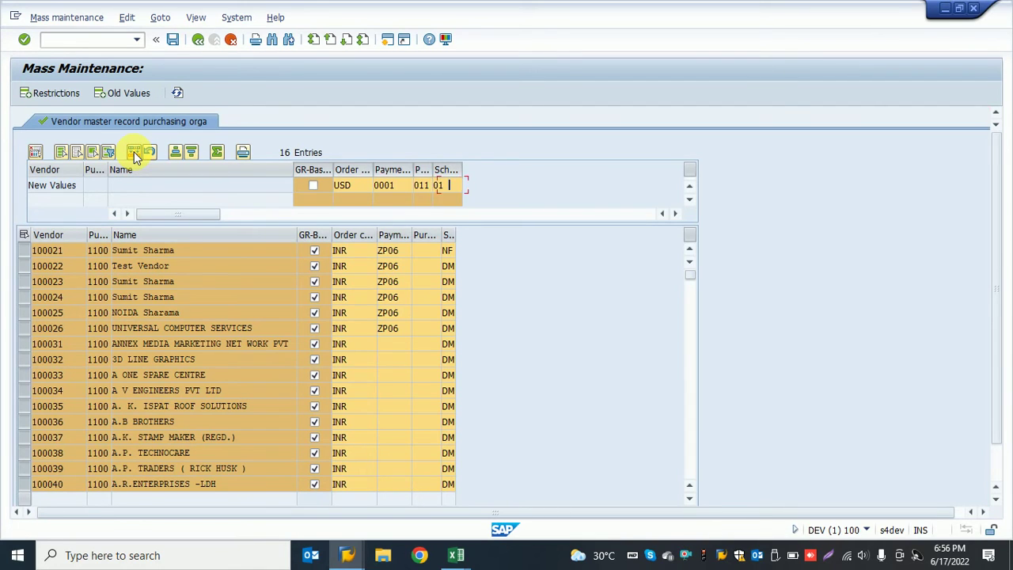
pyautogui.click(311, 185)
pyautogui.click(316, 239)
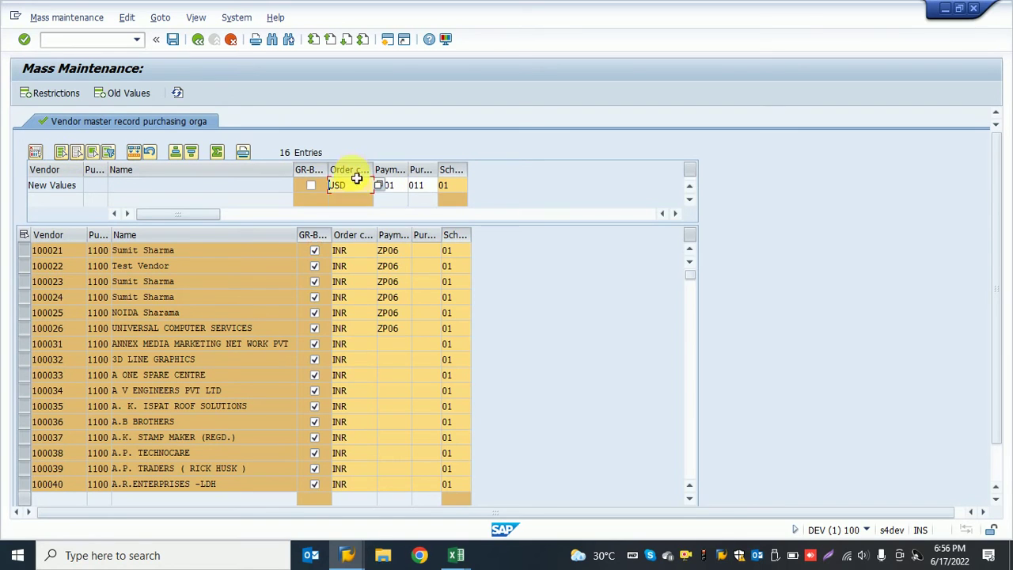
pyautogui.press('Tab')
pyautogui.click(310, 234)
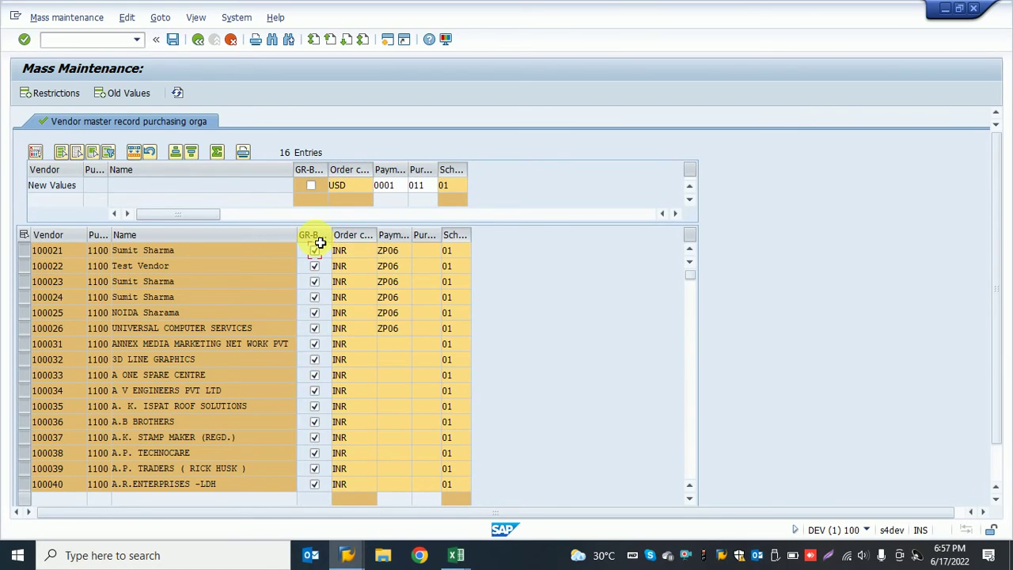
pyautogui.click(313, 234)
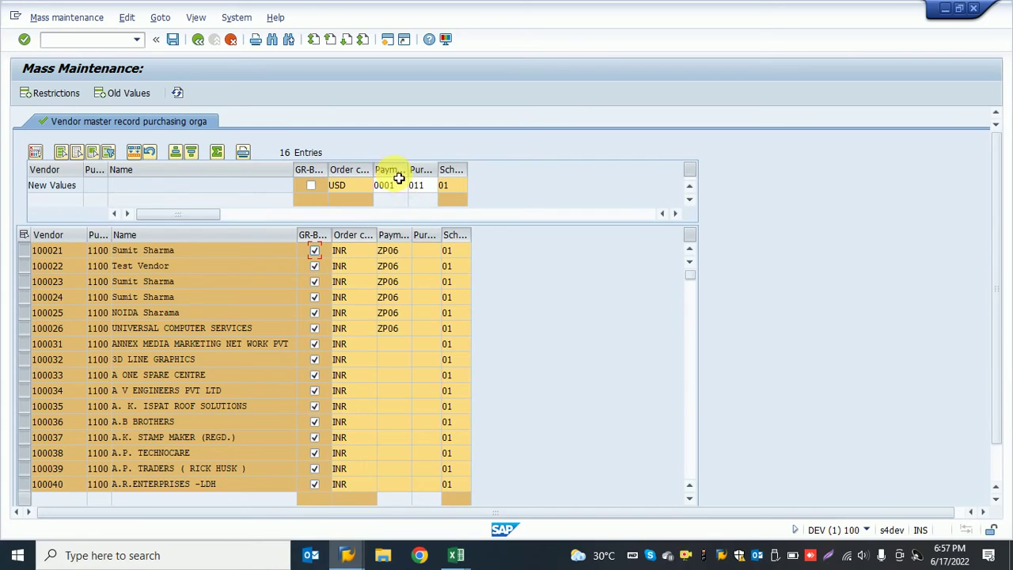
pyautogui.click(387, 235)
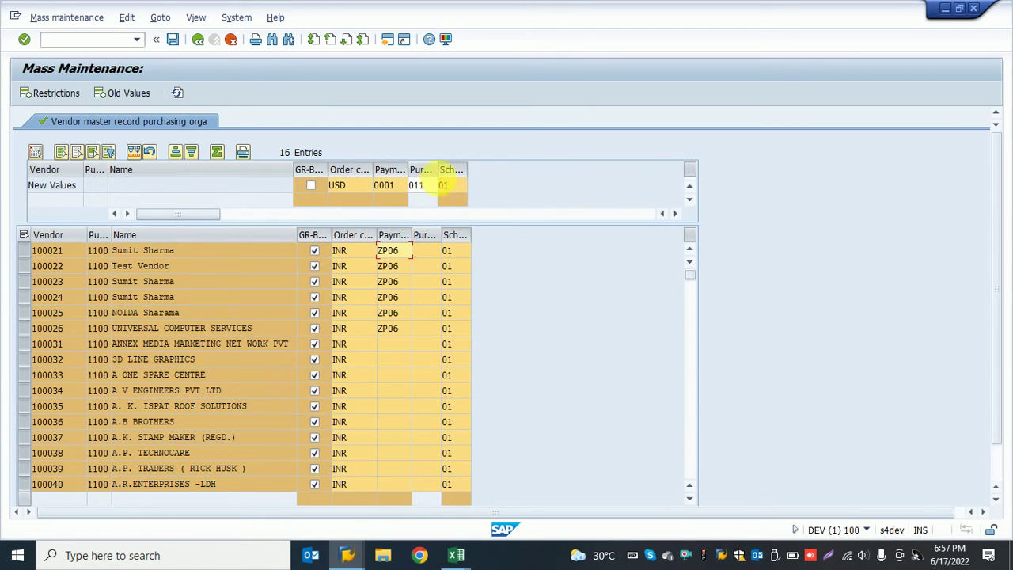
pyautogui.click(428, 184)
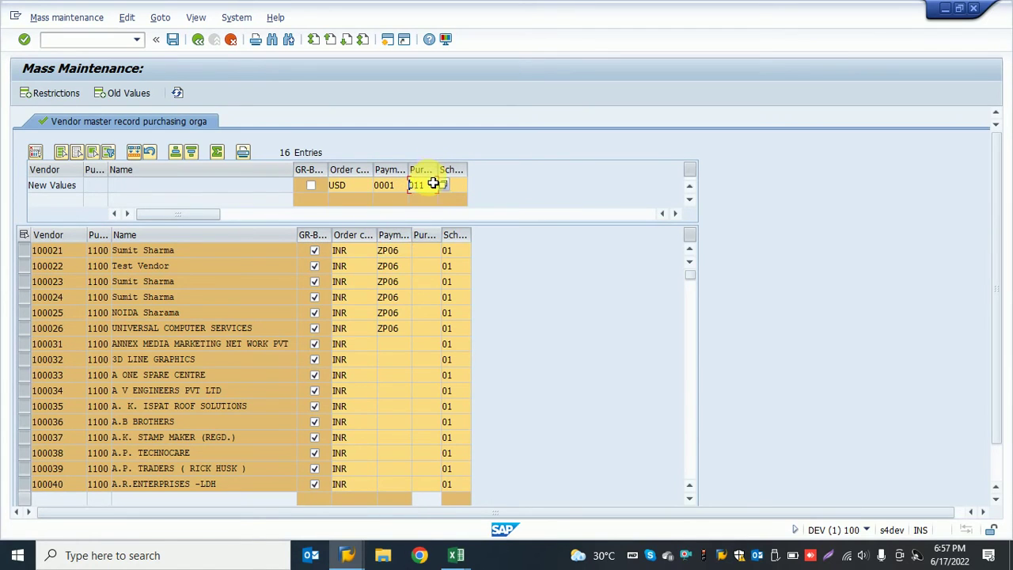
pyautogui.click(428, 234)
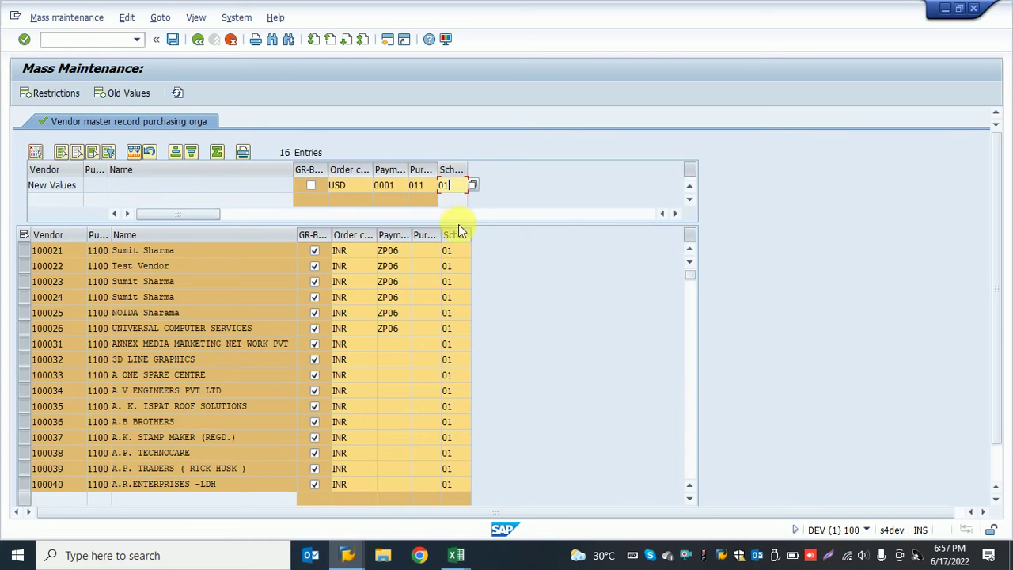
pyautogui.click(457, 170)
pyautogui.click(455, 235)
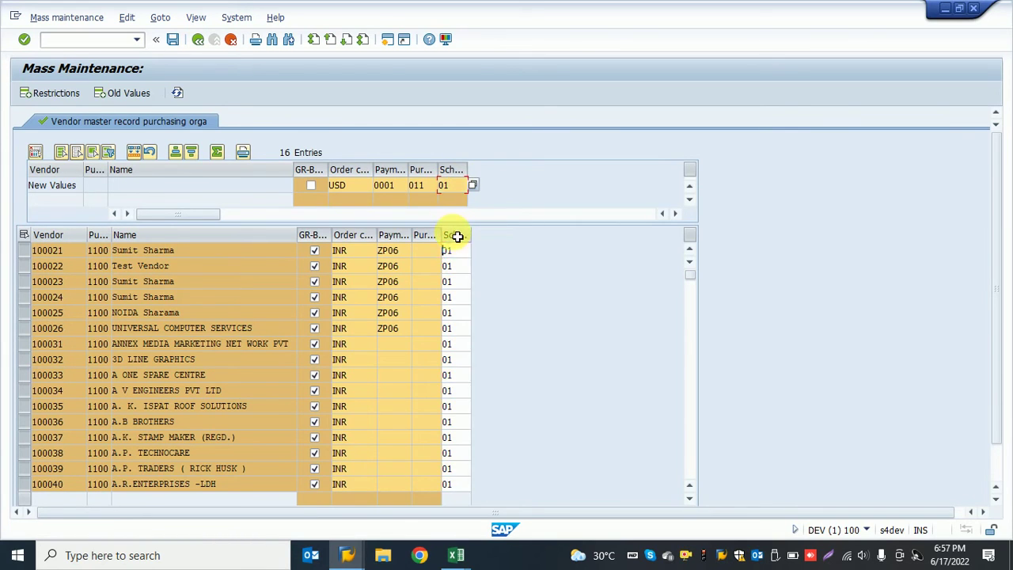
pyautogui.click(134, 152)
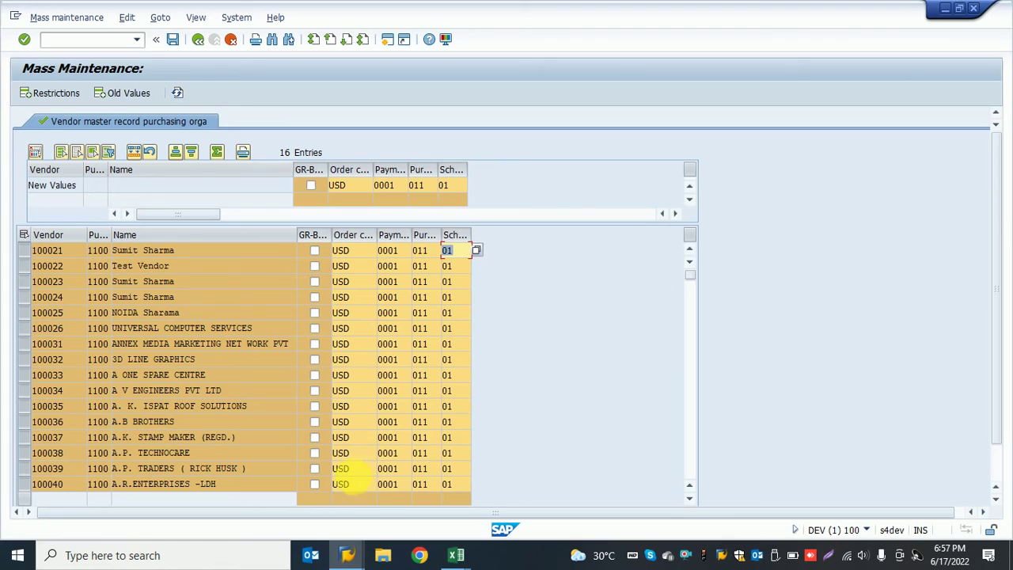
# Give A V ENGINEERS, A. K. ISPAT ROOF SOLUTIONS and A.B BROTHERS currency INR with GR-based ticked, then save
pyautogui.click(359, 392)
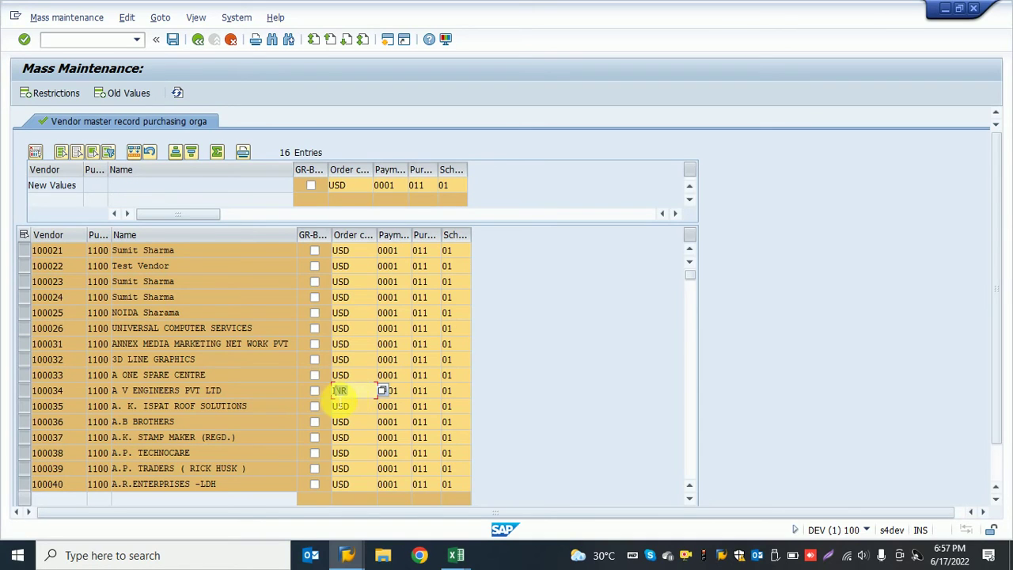
pyautogui.click(360, 406)
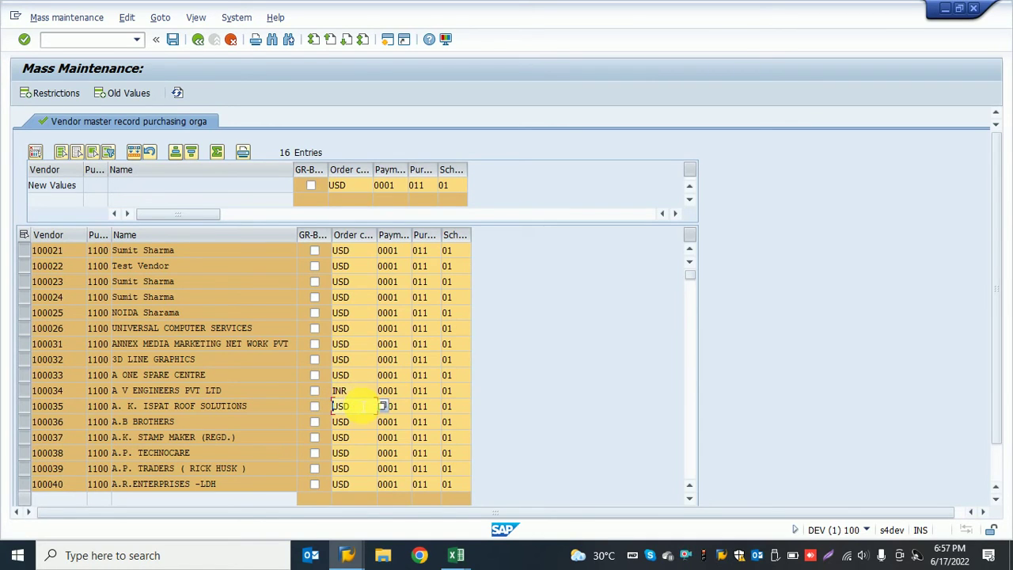
pyautogui.write('INR')
pyautogui.press('Down')
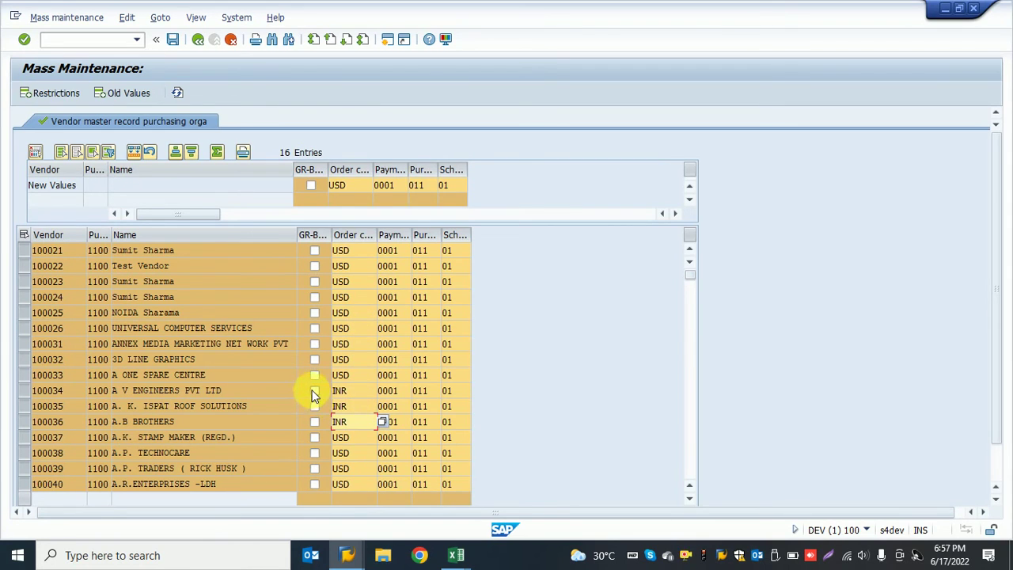
pyautogui.click(314, 391)
pyautogui.click(317, 422)
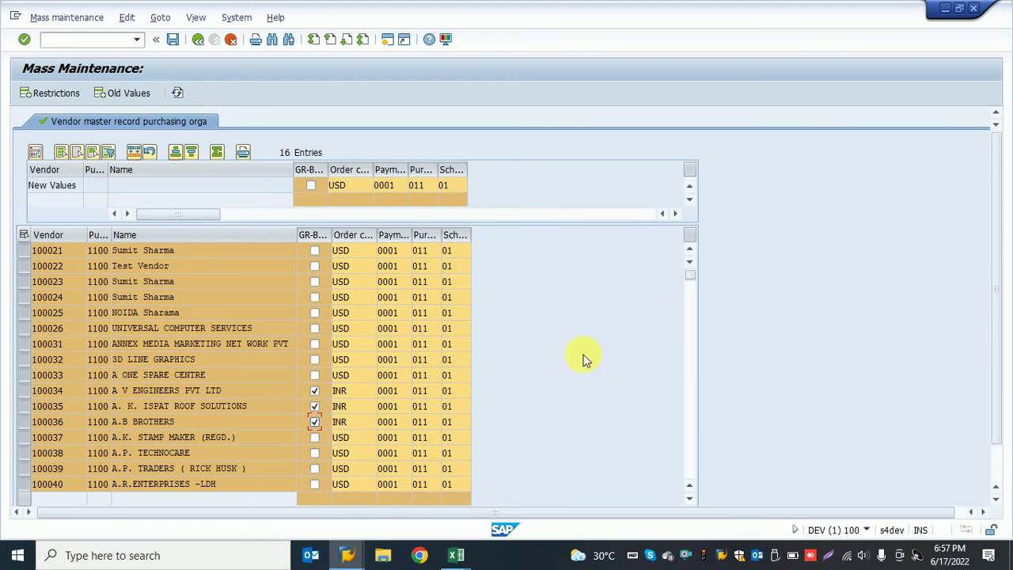
pyautogui.click(173, 40)
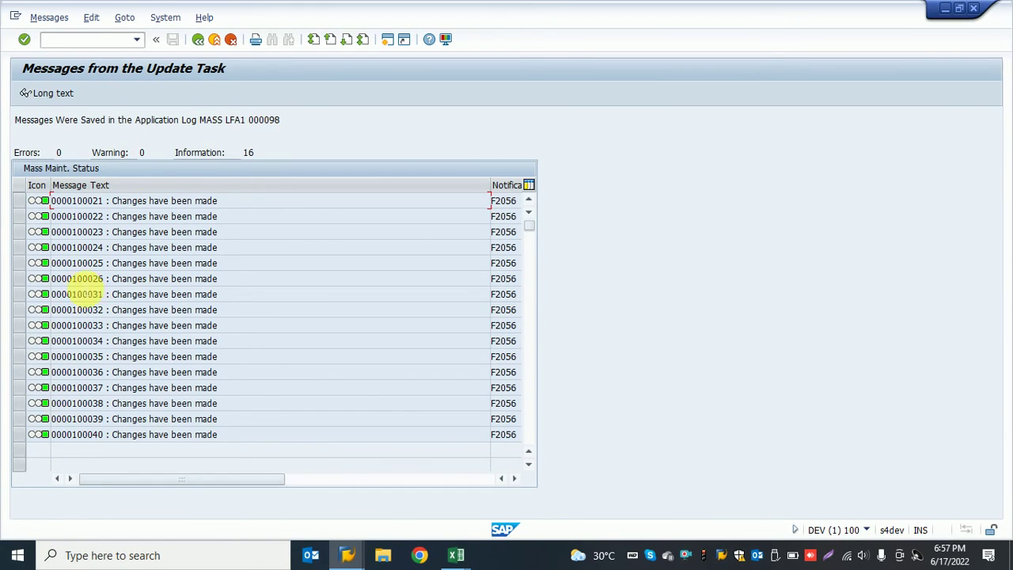
# Leave the update log showing 0 errors and return to the 16-vendor table
pyautogui.click(198, 41)
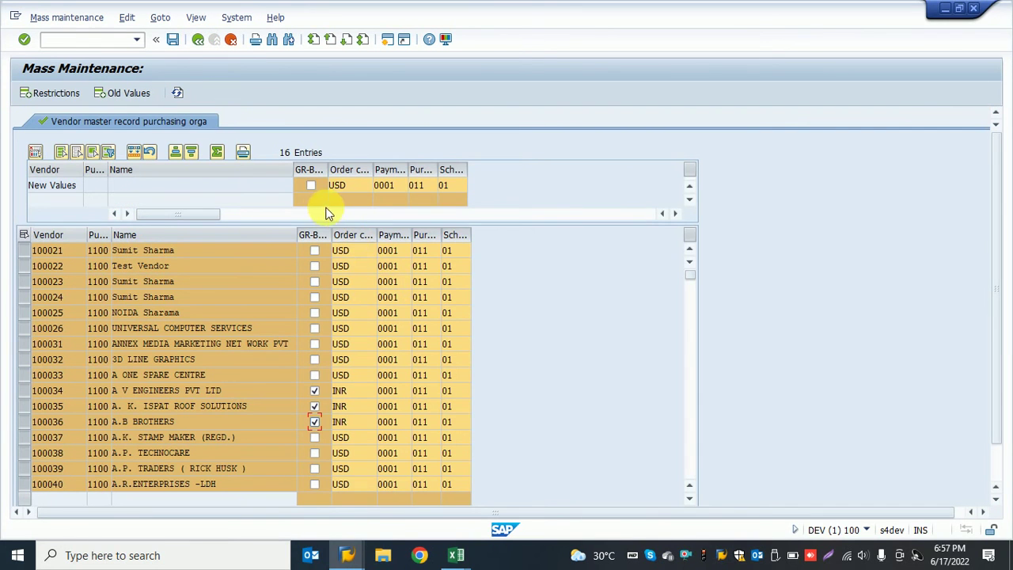
# Set new values GR-based ticked, currency INR and schema group DM, and apply them to all 16 vendors
pyautogui.click(311, 185)
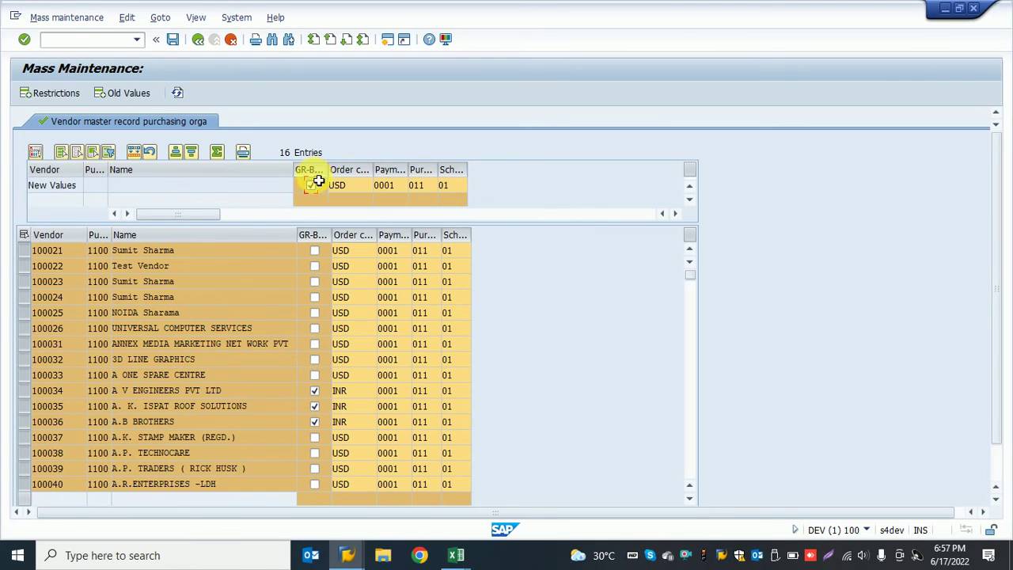
pyautogui.click(358, 187)
pyautogui.press('BackSpace')
pyautogui.press('BackSpace')
pyautogui.press('BackSpace')
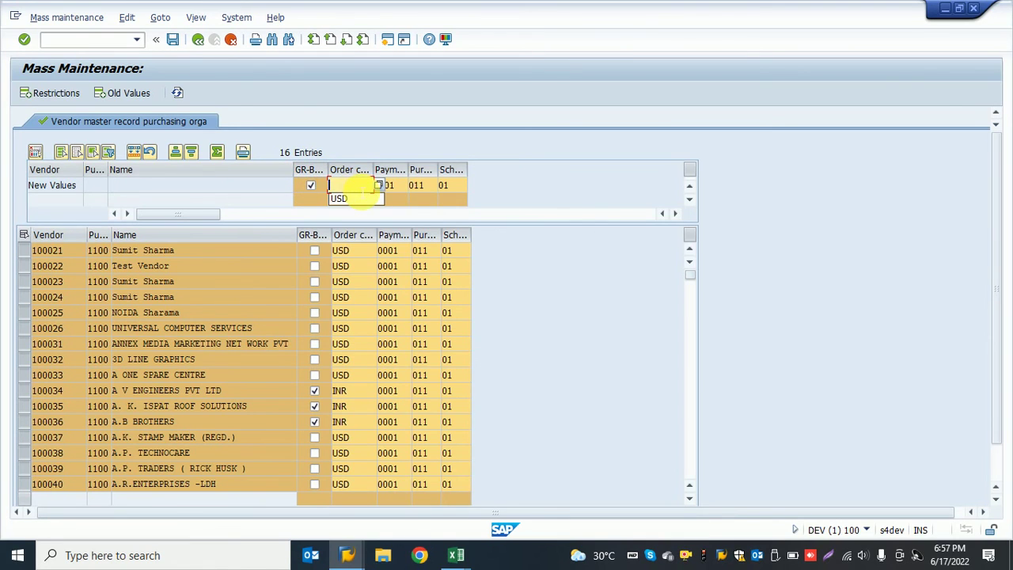
pyautogui.write('INR')
pyautogui.press('Tab')
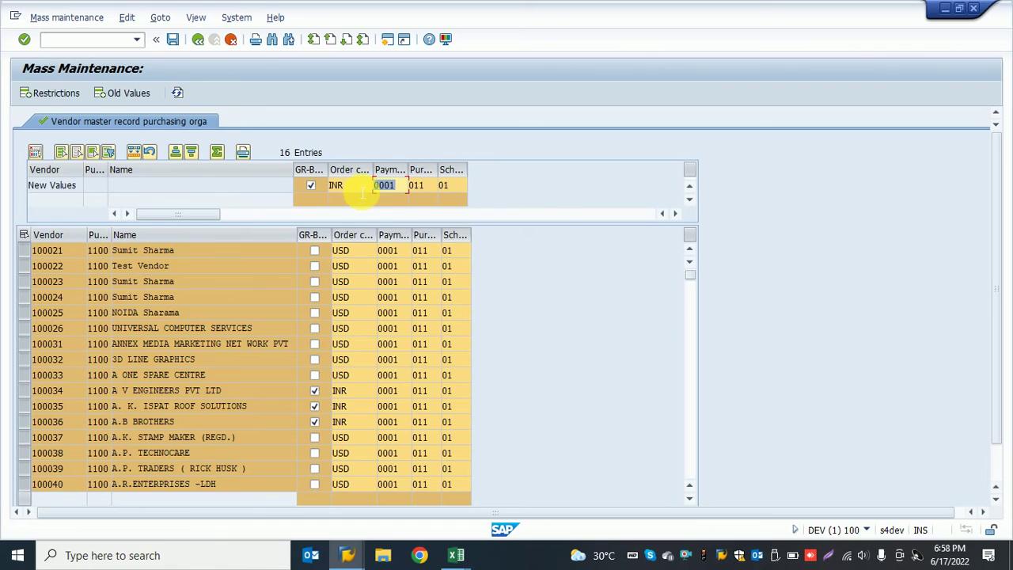
pyautogui.press('Tab')
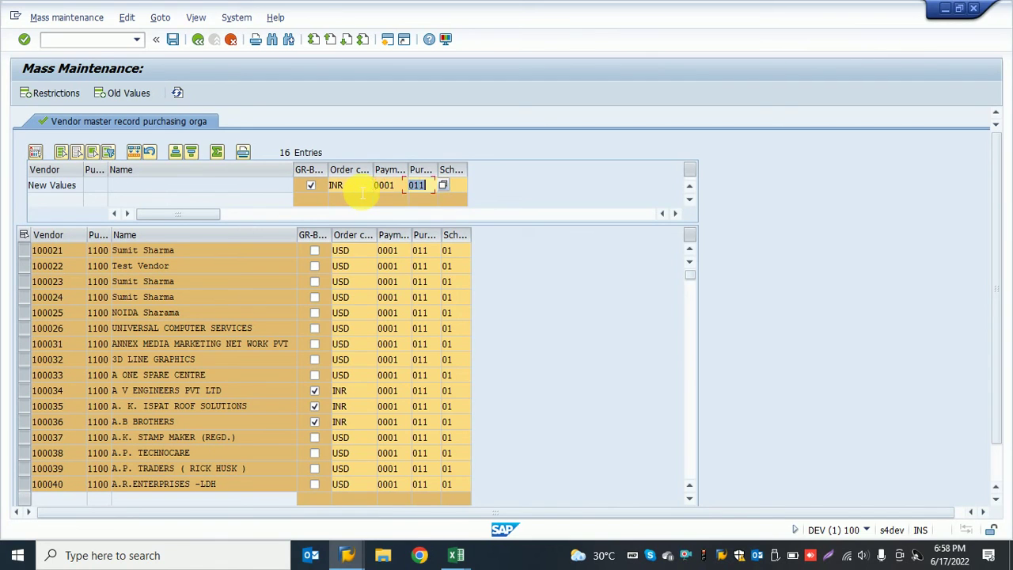
pyautogui.press('Tab')
pyautogui.press('BackSpace')
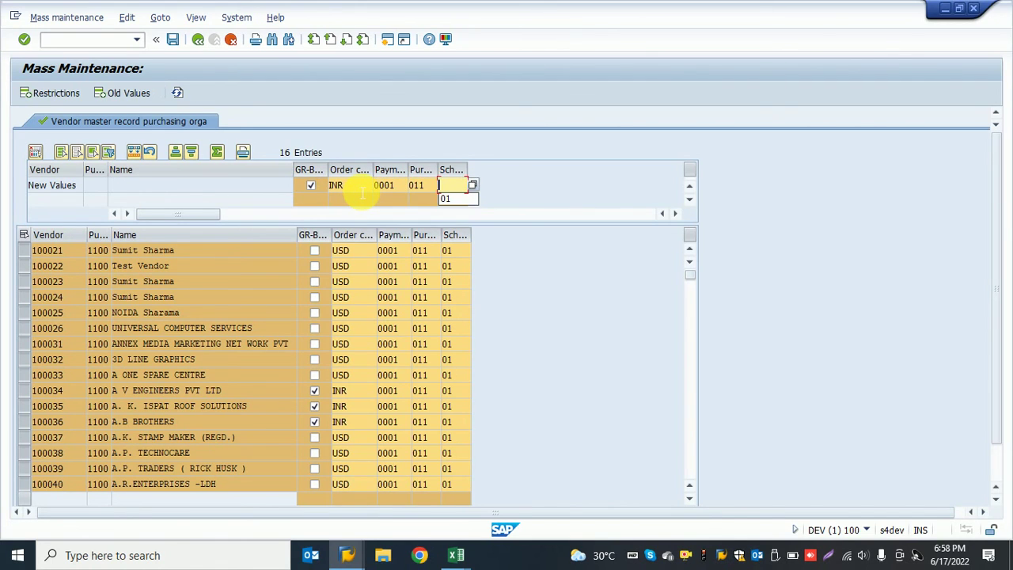
pyautogui.write('DM')
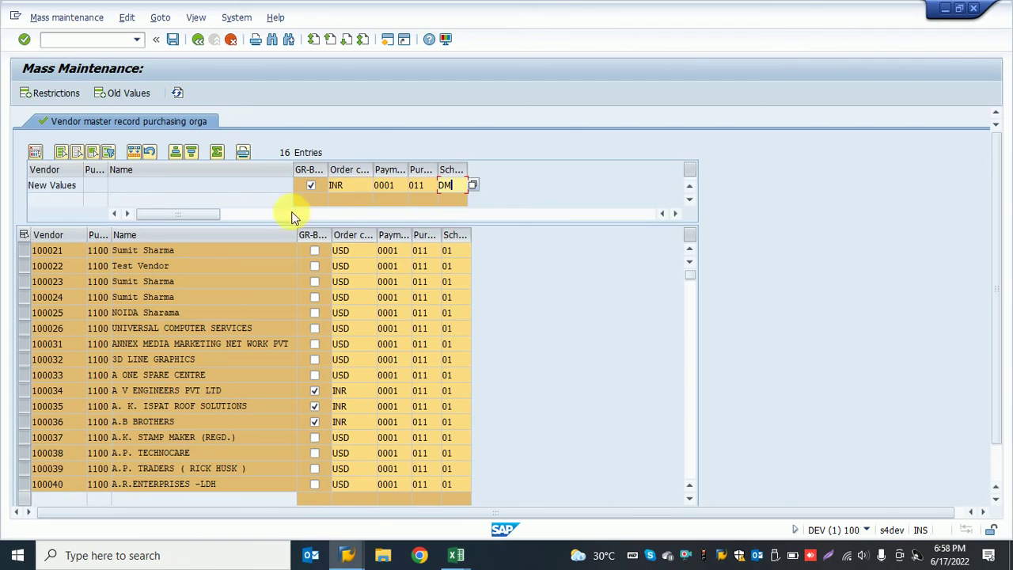
pyautogui.click(134, 153)
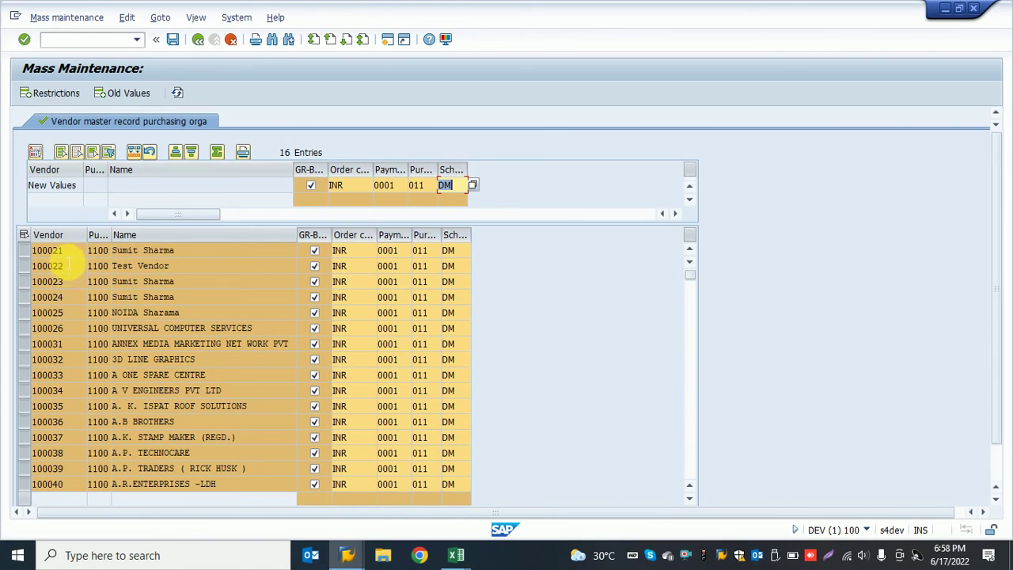
# Save the INR currency, GR-based and DM schema group changes for all 16 vendors
pyautogui.click(71, 253)
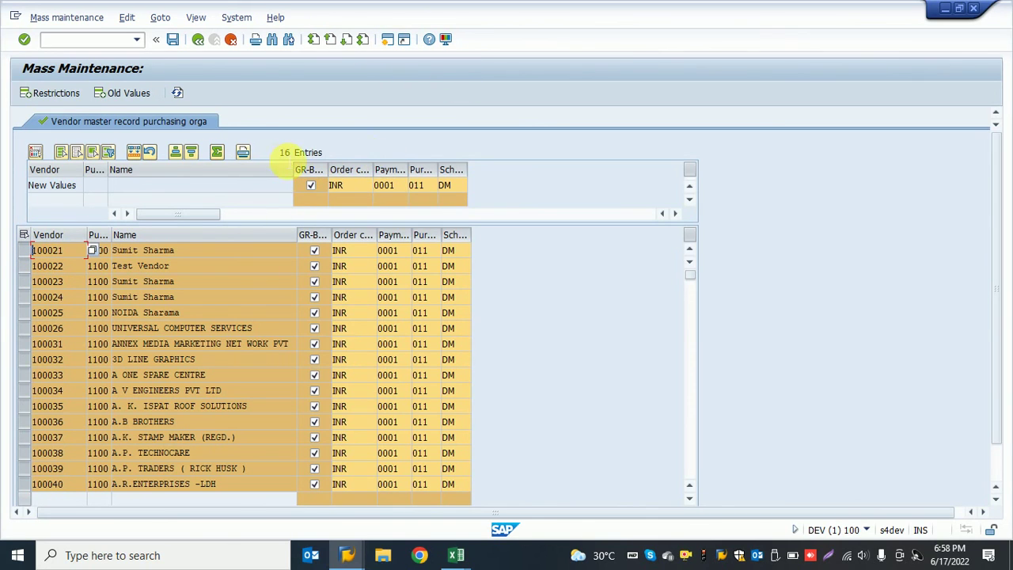
pyautogui.click(173, 40)
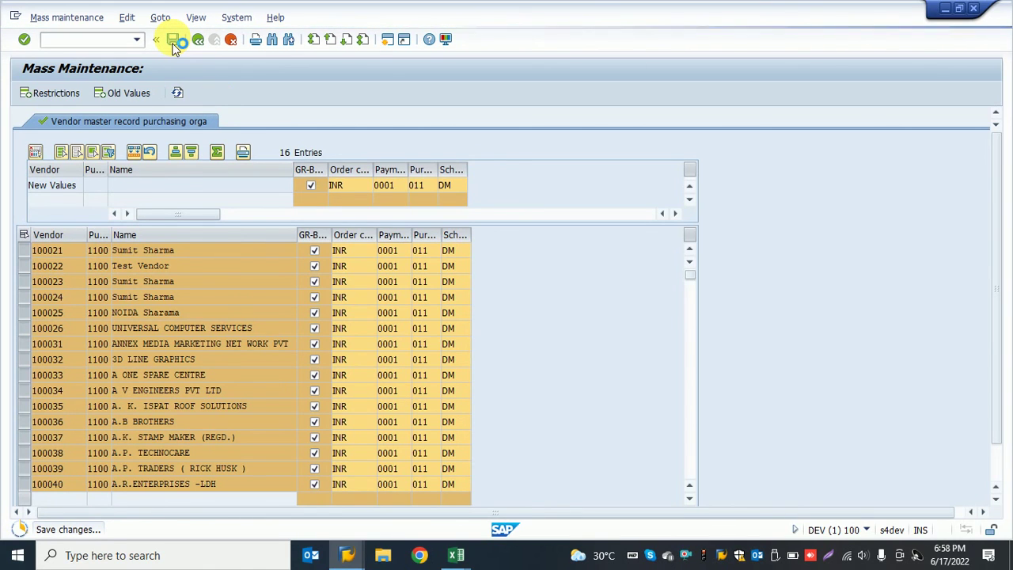